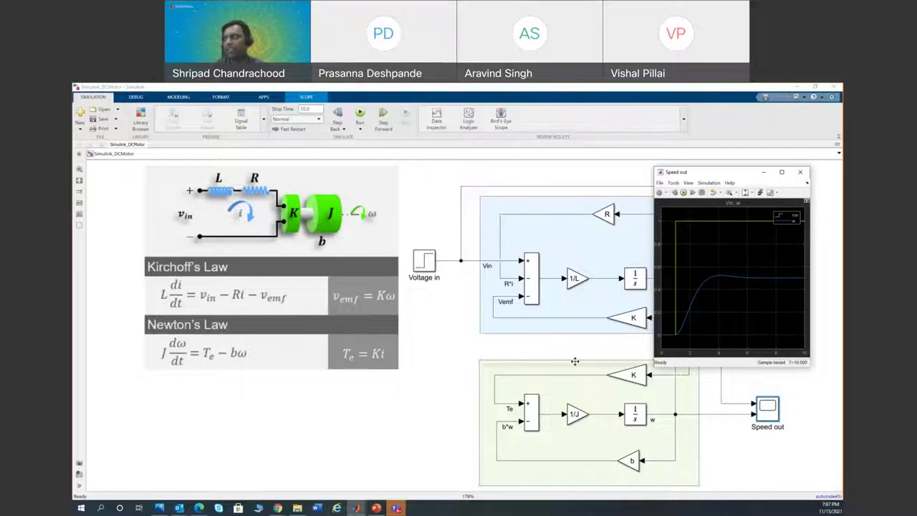
Step: Put away the speed scope and the Simulink_DCMotor model, and create a blank Simulink model beside the Library Browser
left_click(764, 173)
left_click(795, 86)
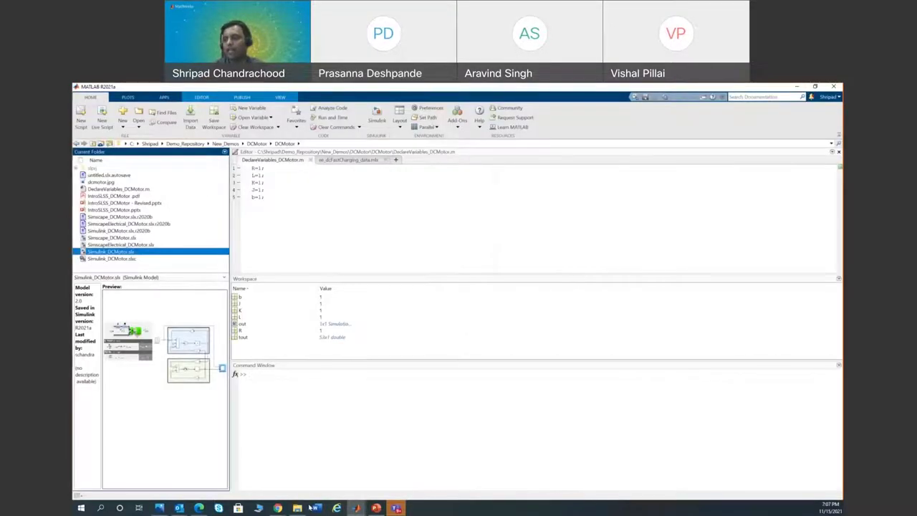
left_click(364, 510)
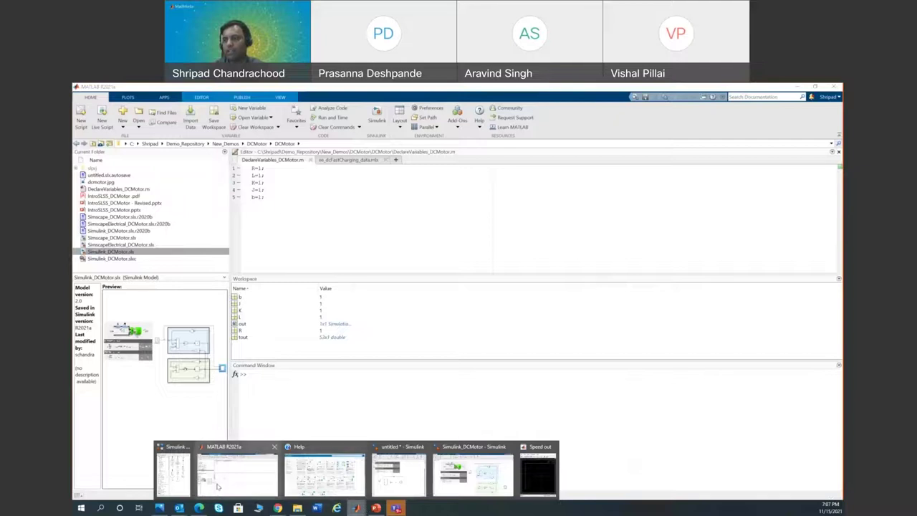
left_click(179, 450)
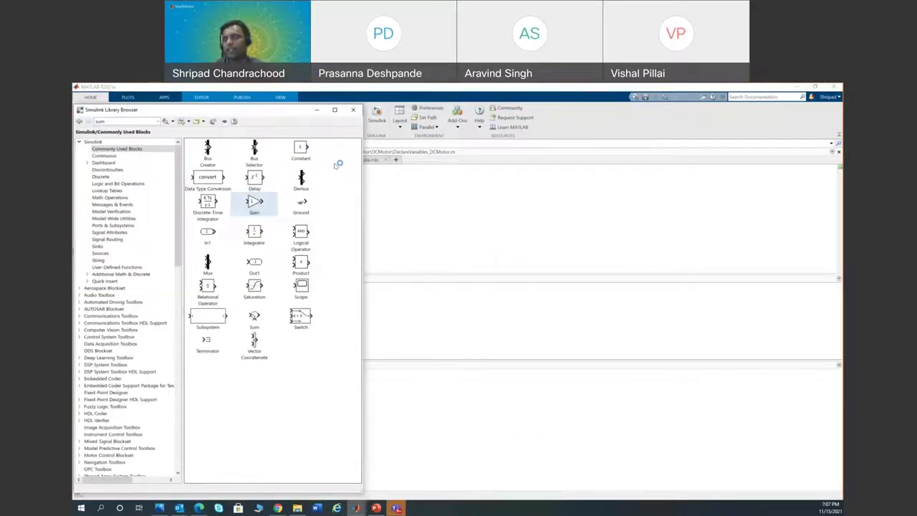
left_click(663, 179)
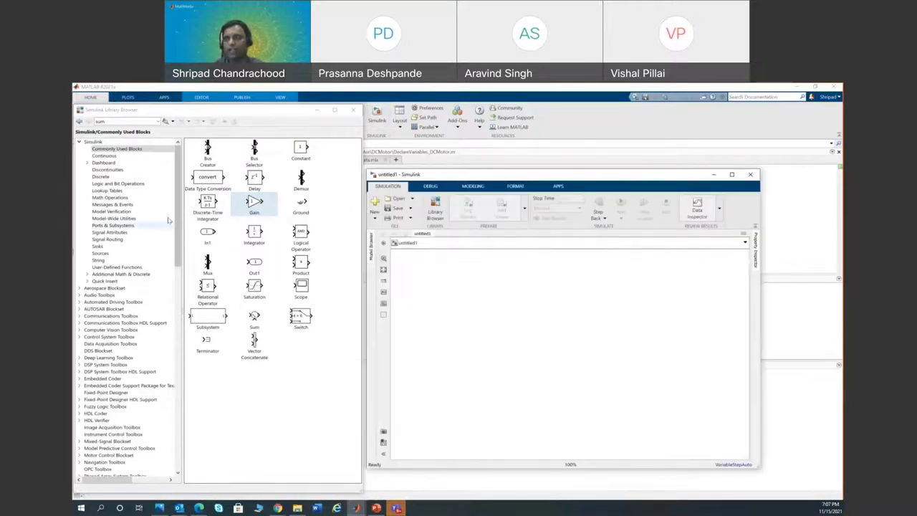
Step: Add an Inductor and a Resistor from the Simscape Foundation Library's electrical elements to the blank model, placing the resistor before the inductor
left_click_drag(178, 212, 179, 308)
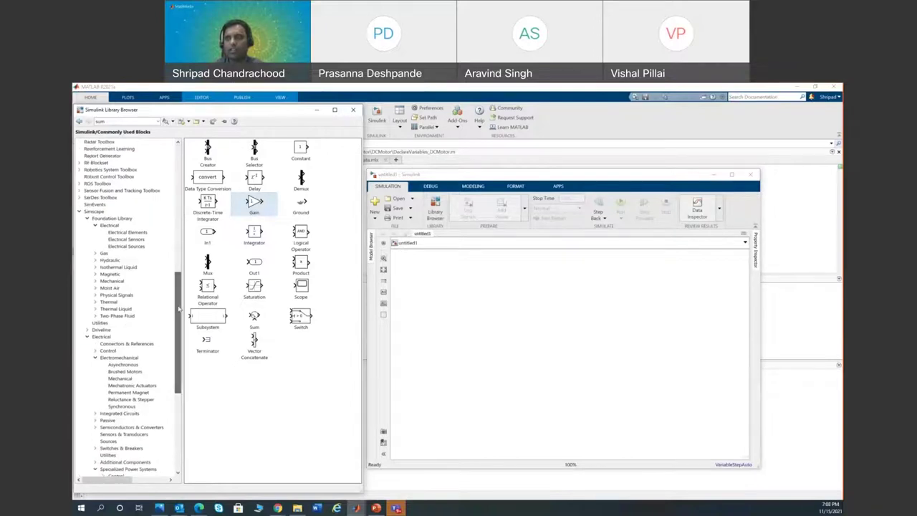
left_click(121, 232)
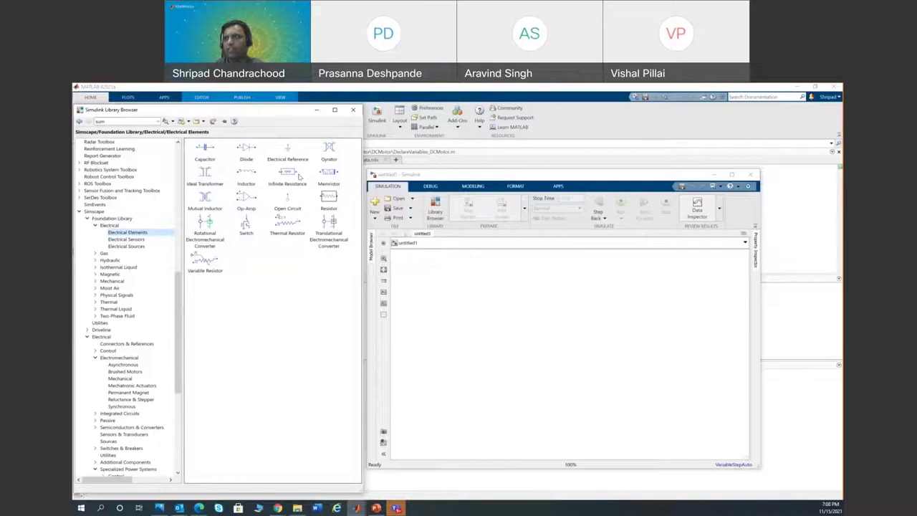
left_click_drag(248, 175, 586, 326)
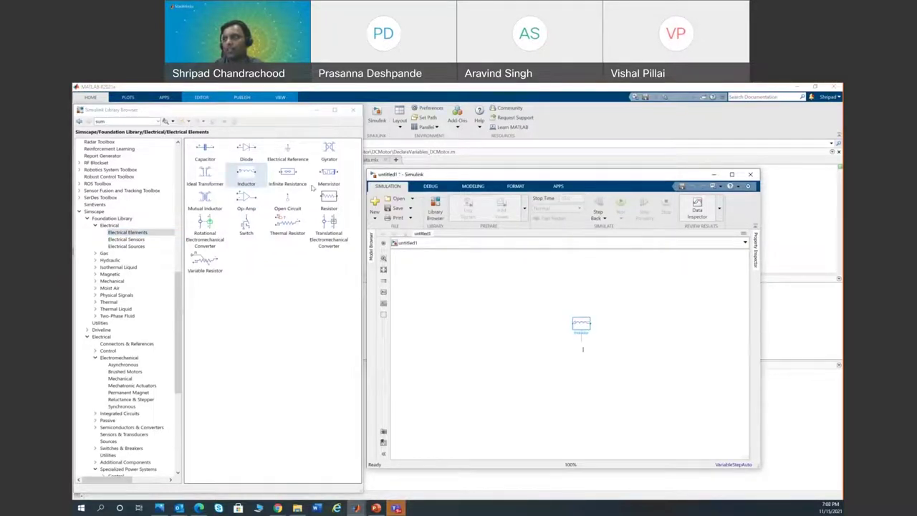
left_click_drag(329, 197, 529, 325)
Step: Add a Controlled Voltage Source and wire it in series with the resistor and inductor, extending a line from the inductor's free end
left_click(131, 248)
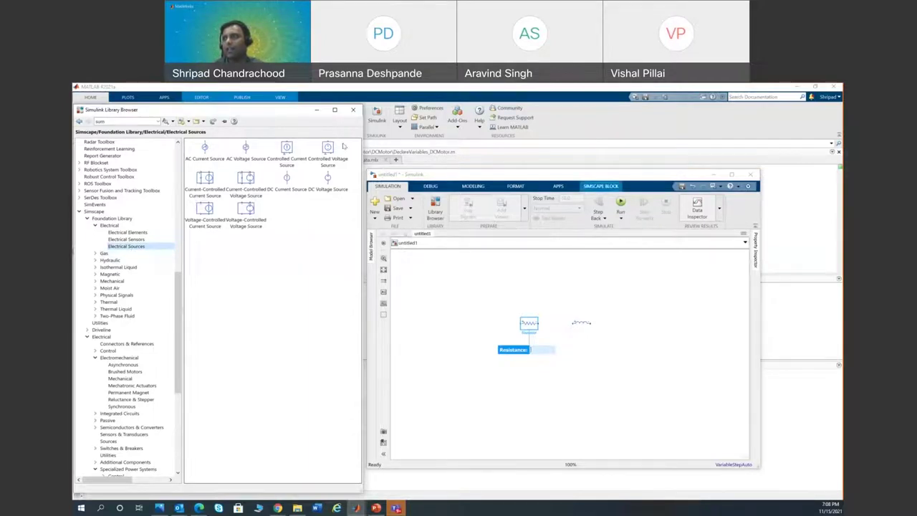
left_click_drag(324, 168, 474, 365)
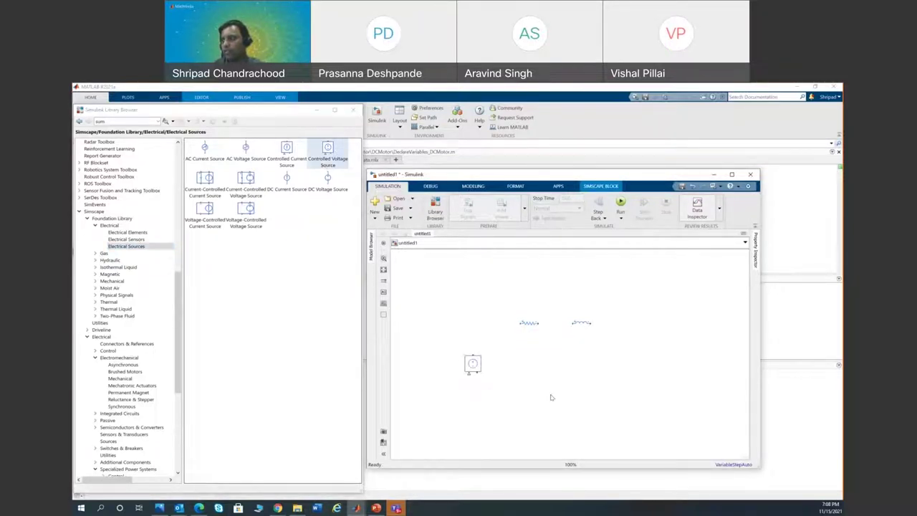
left_click_drag(470, 353, 517, 313)
left_click_drag(537, 321, 607, 338)
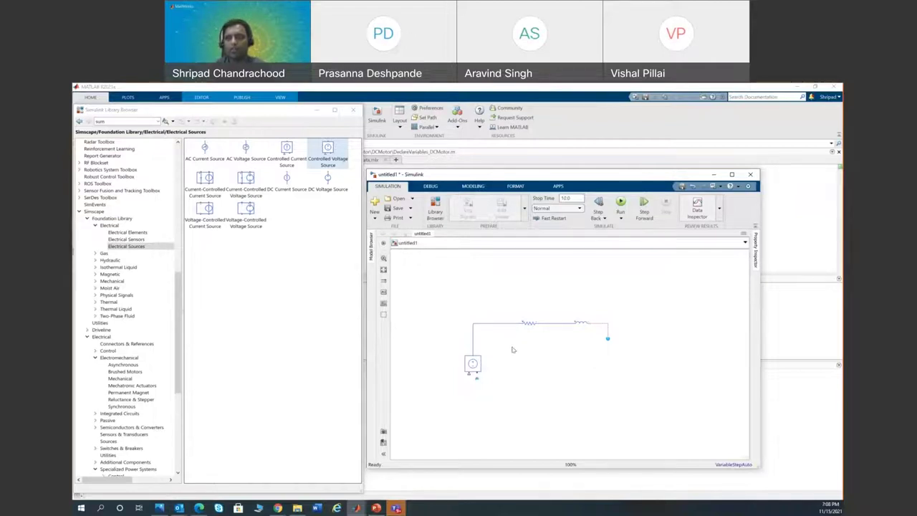
Step: Add a Translational Electromechanical Converter and wire its electrical ports to the inductor and back to the voltage source
left_click(128, 233)
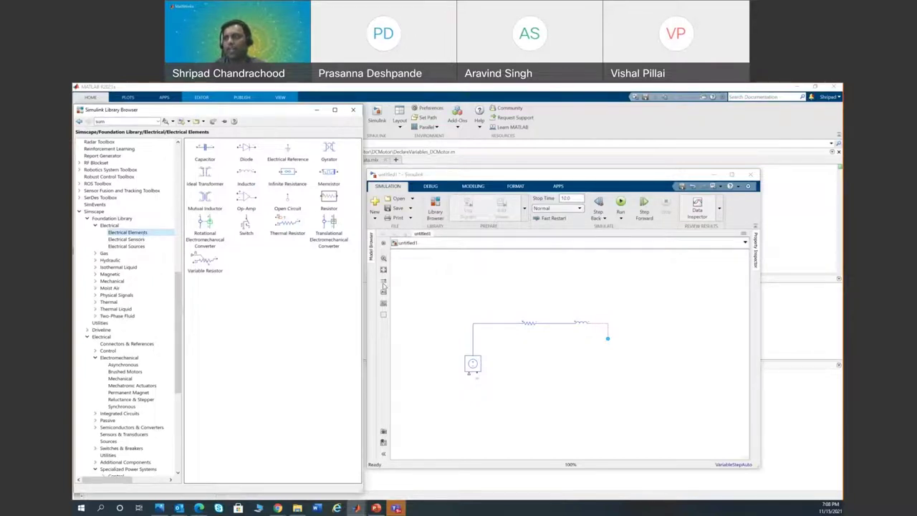
left_click_drag(343, 238, 615, 383)
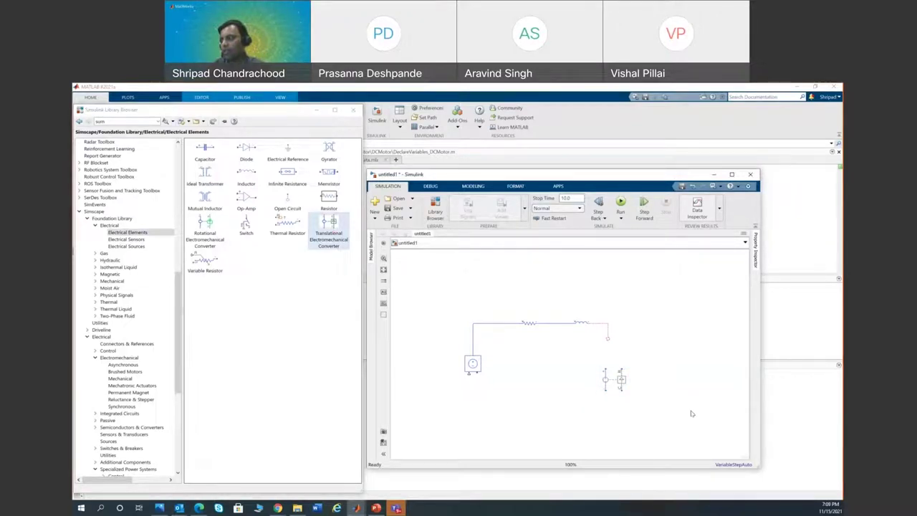
left_click(607, 373)
key("ctrl+r")
left_click_drag(605, 367, 605, 332)
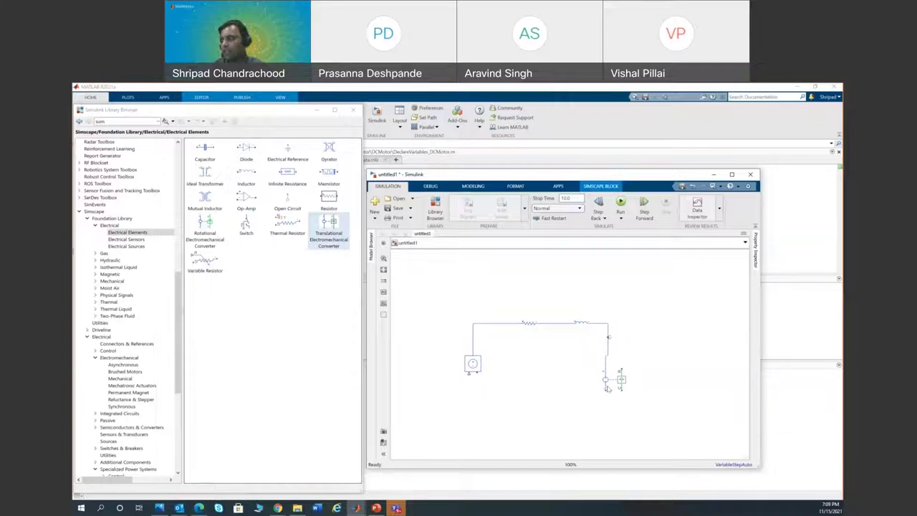
left_click_drag(602, 389, 474, 375)
left_click(512, 381)
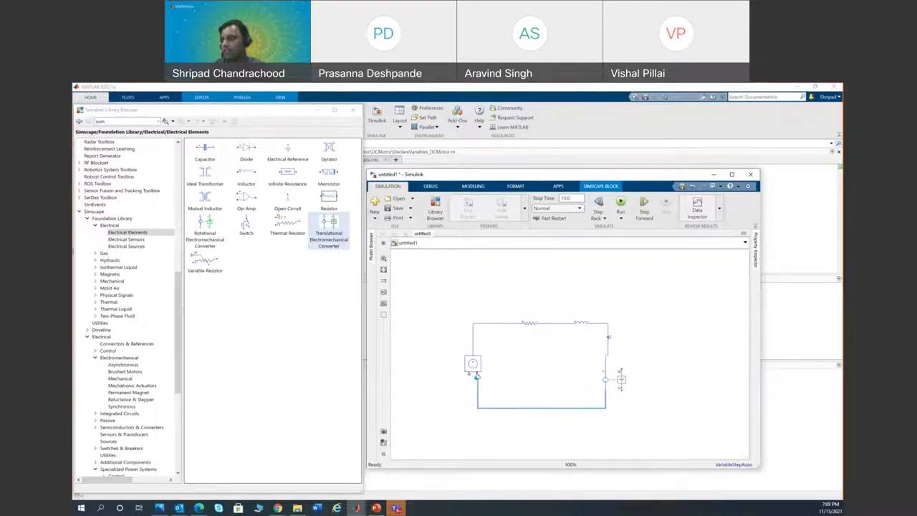
left_click_drag(475, 369, 474, 367)
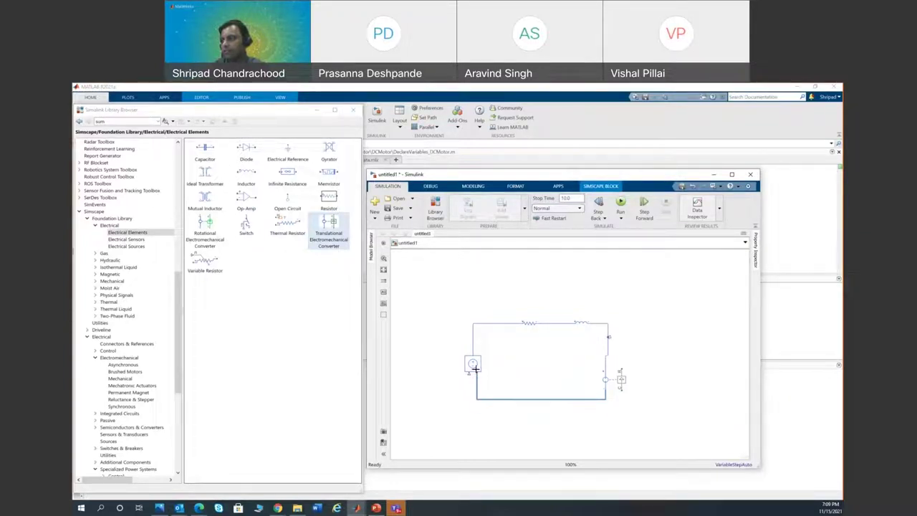
Step: Extend a line from the converter's R port, then add a Rotational Damper beside the converter and rotate it to stand vertically
left_click(645, 358)
left_click_drag(619, 367, 641, 323)
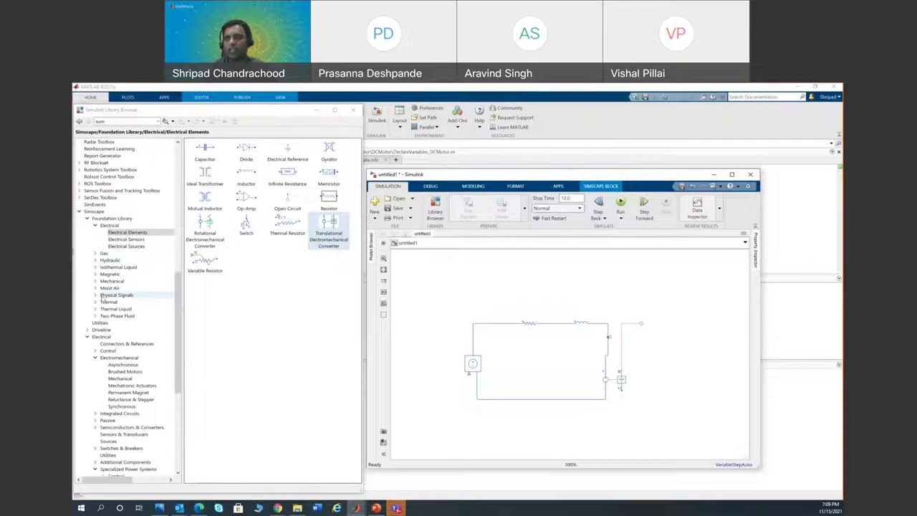
left_click(96, 281)
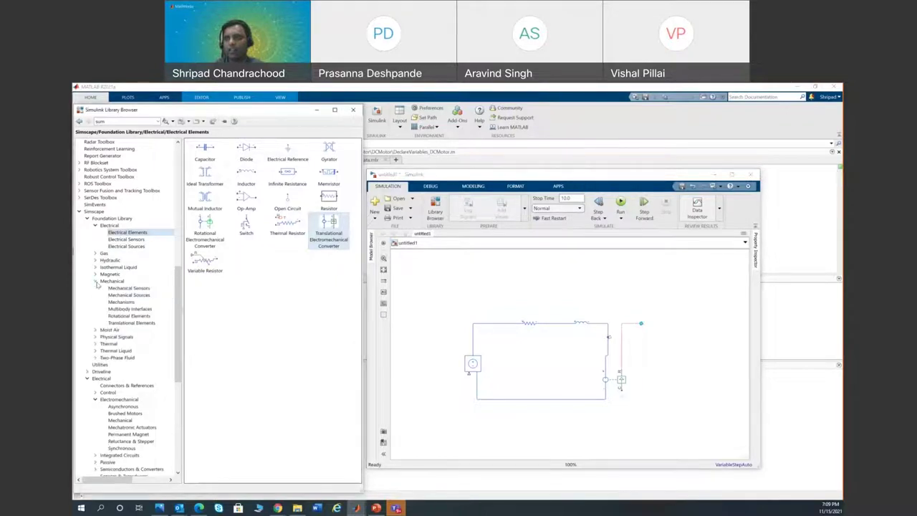
left_click(129, 316)
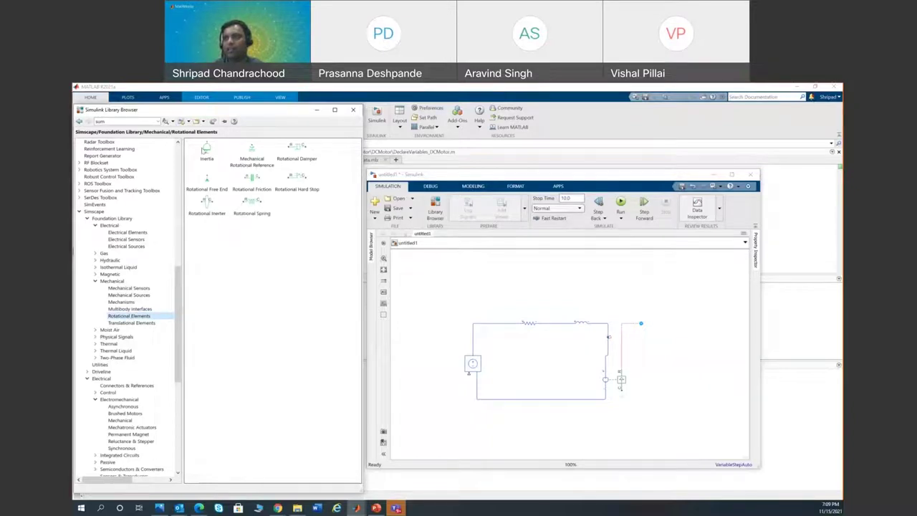
left_click_drag(297, 149, 669, 356)
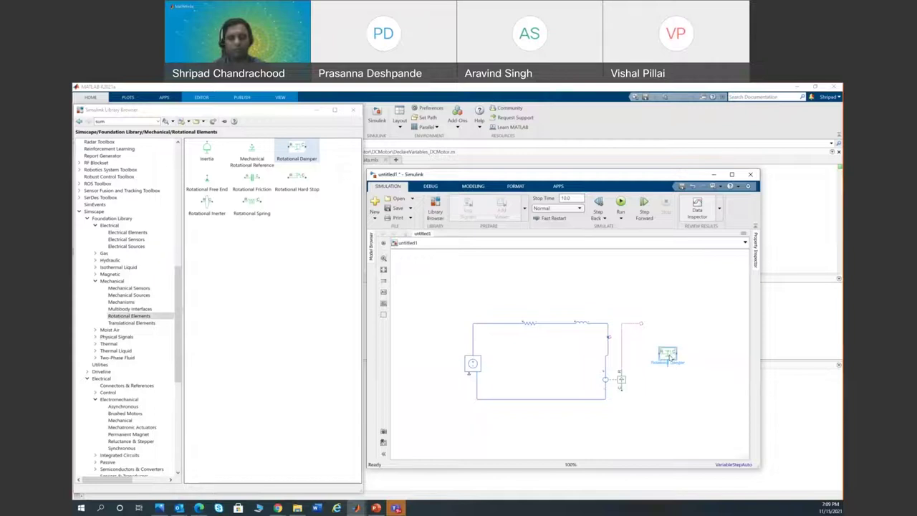
left_click(712, 392)
left_click(667, 356)
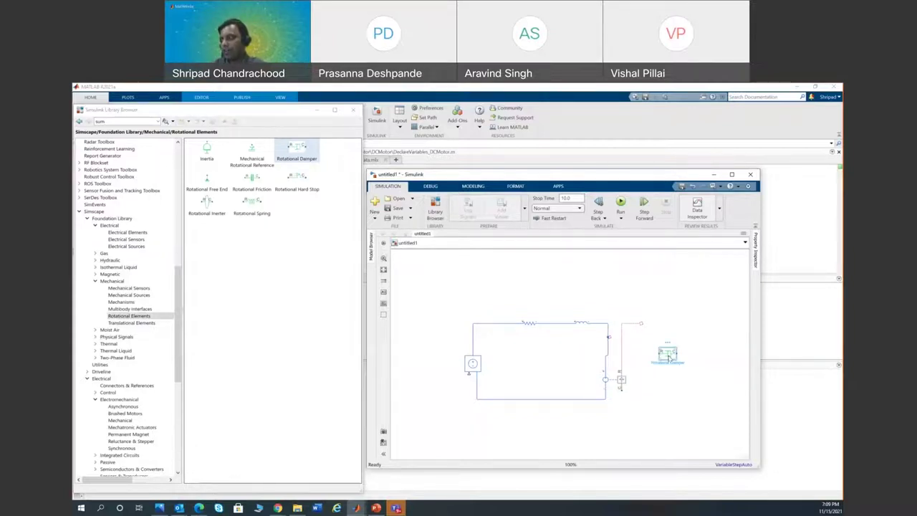
key("ctrl+r")
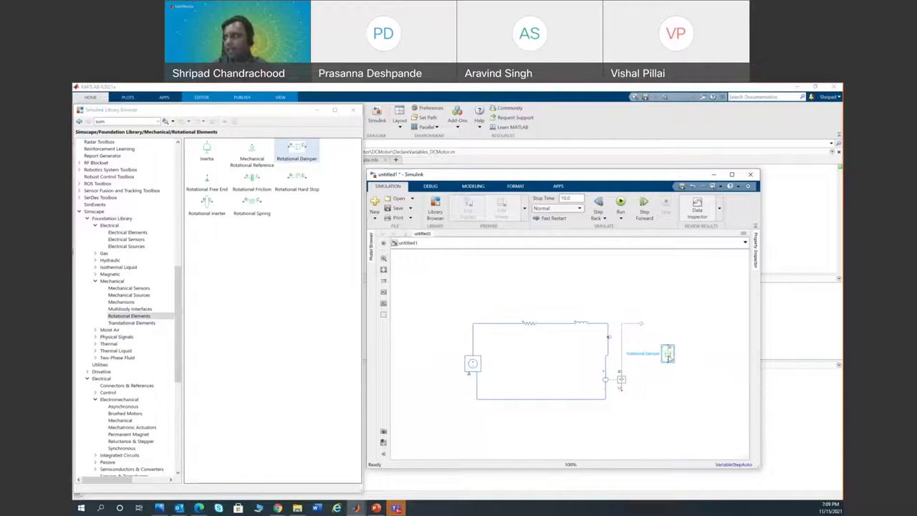
Step: Try to connect the rotational damper to the converter's R port, delete that connection, and draw a loose line from the damper's C port
left_click_drag(667, 345, 631, 324)
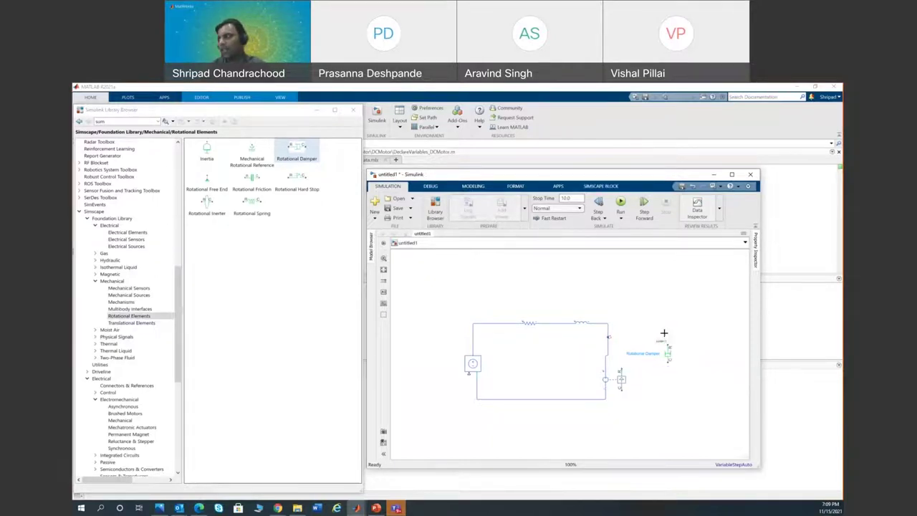
left_click(667, 350)
left_click_drag(621, 352, 621, 379)
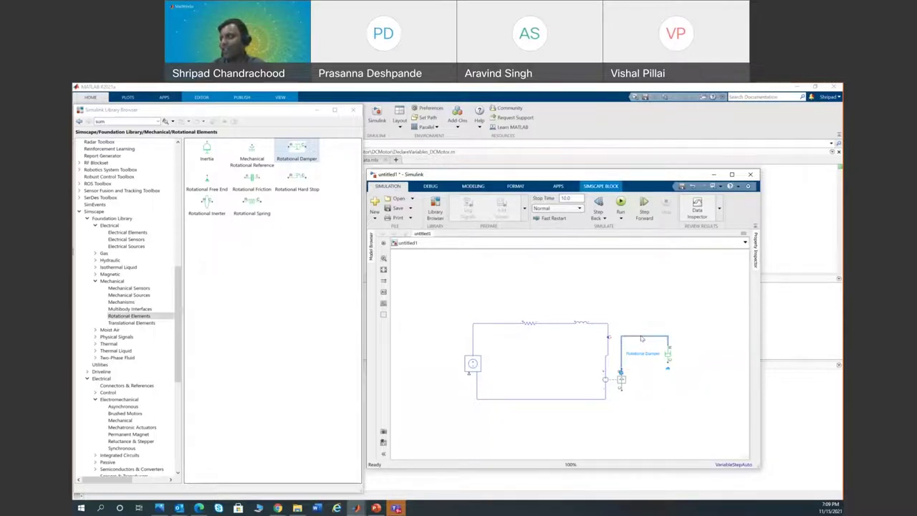
key("Delete")
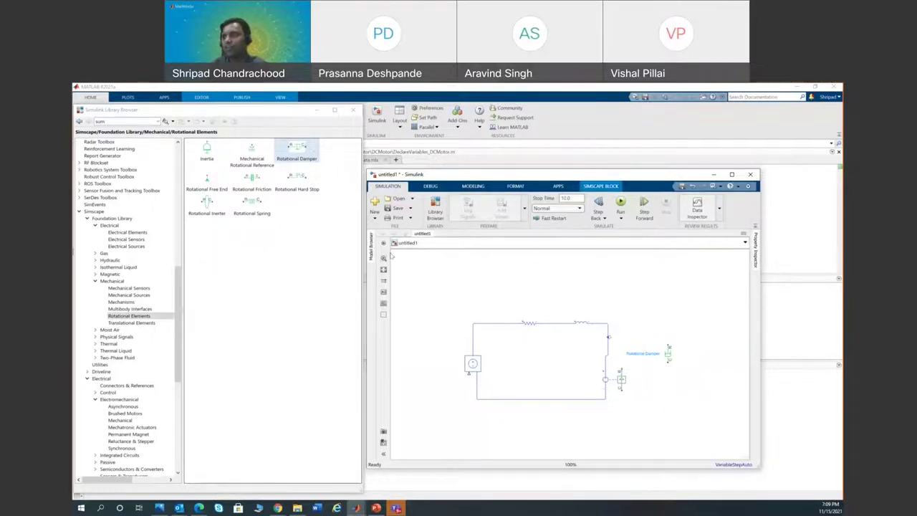
left_click(668, 358)
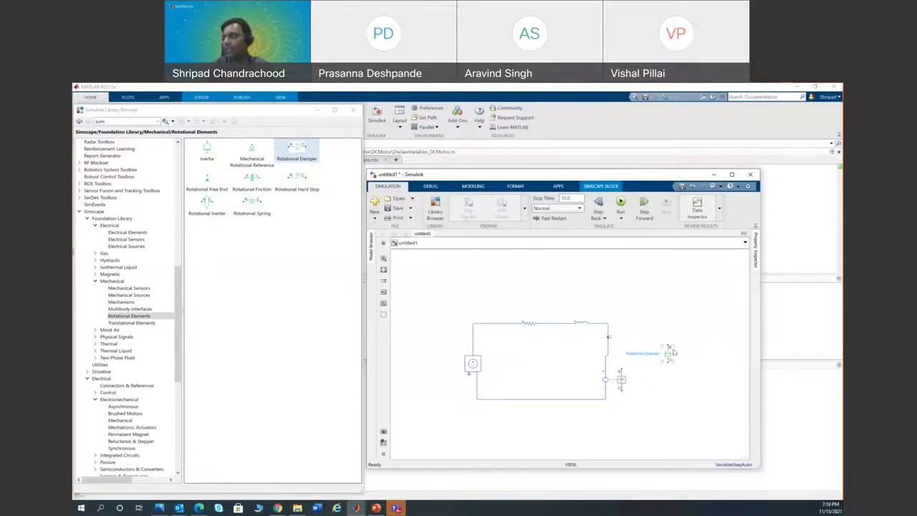
key("ctrl+r")
left_click_drag(667, 361, 675, 396)
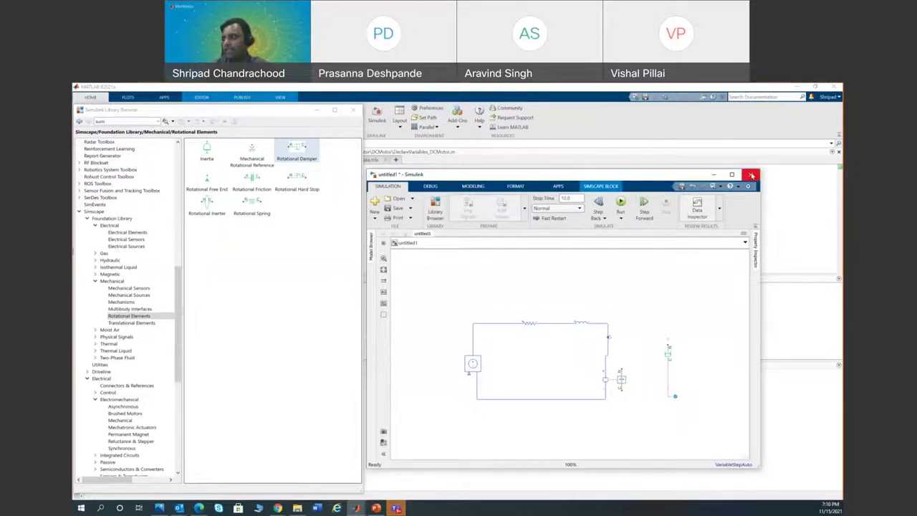
Step: Close the untitled1 model without saving it and open the Simscape_DCMotor.slx model from the current folder
left_click(751, 175)
left_click(463, 304)
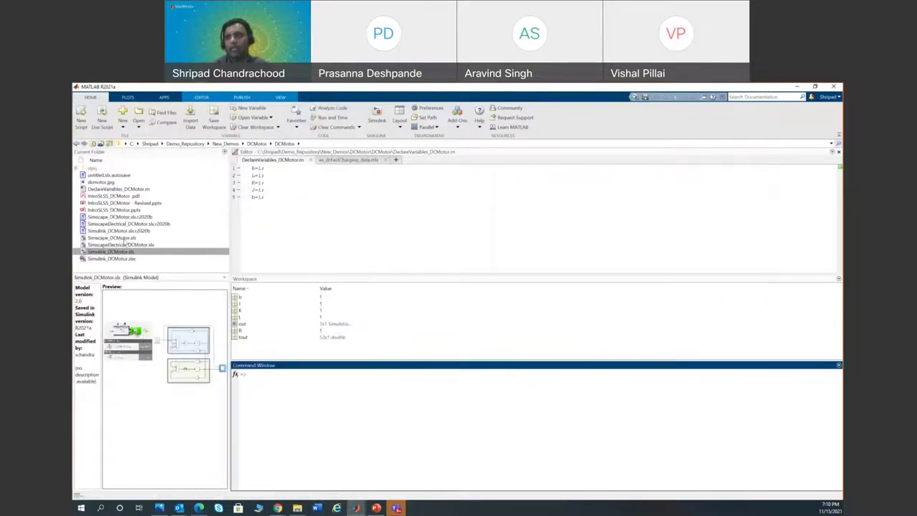
left_click(124, 238)
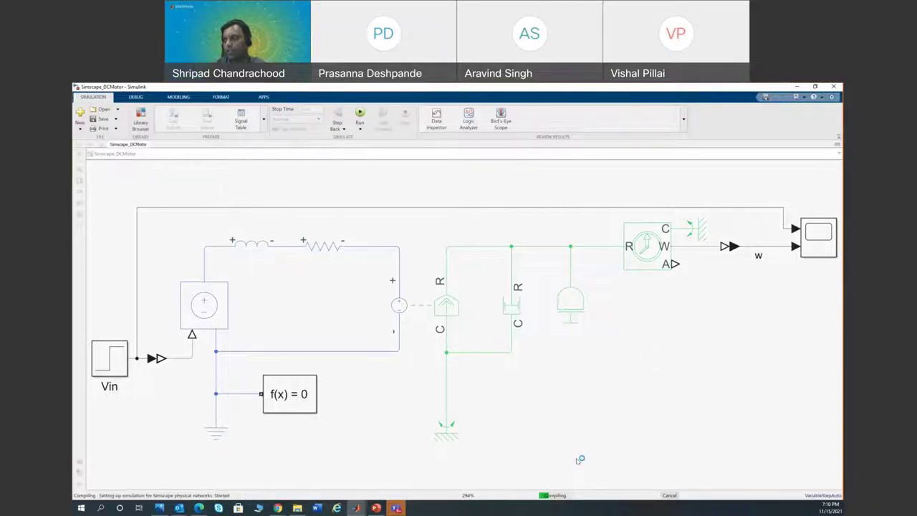
Step: View the simulated DC motor's speed response in the scope, close the scope, and switch to the PowerPoint presentation
left_click(831, 237)
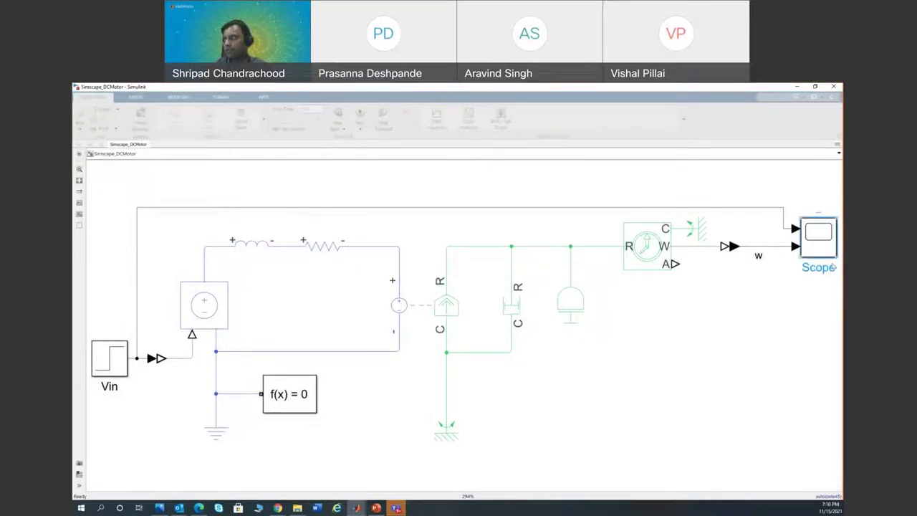
double_click(816, 255)
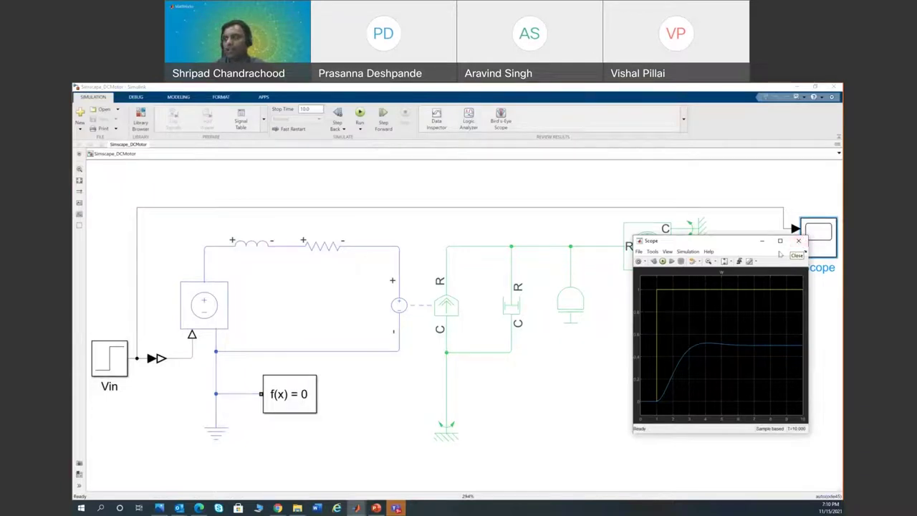
left_click(799, 241)
left_click(381, 507)
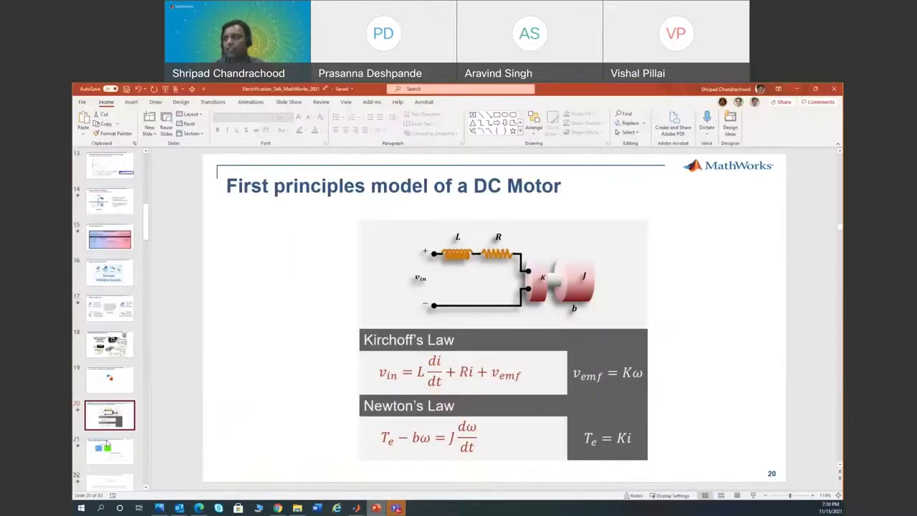
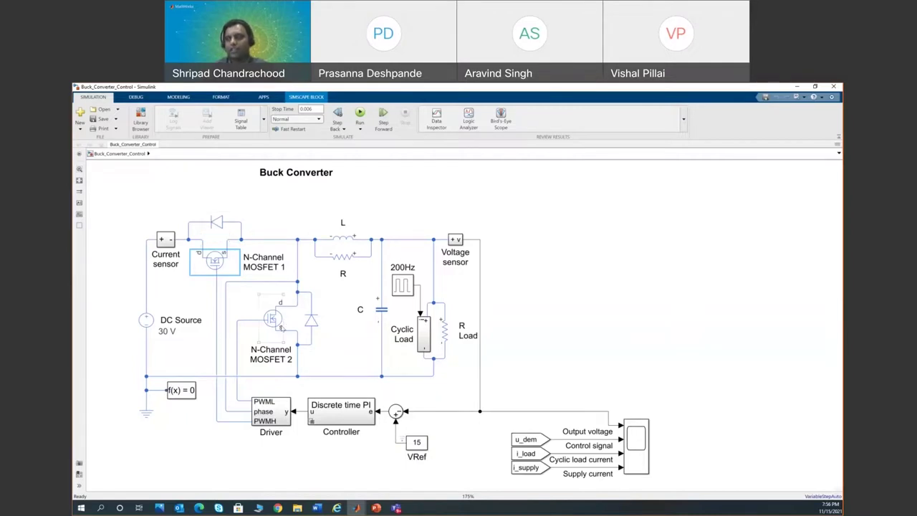
left_click(580, 343)
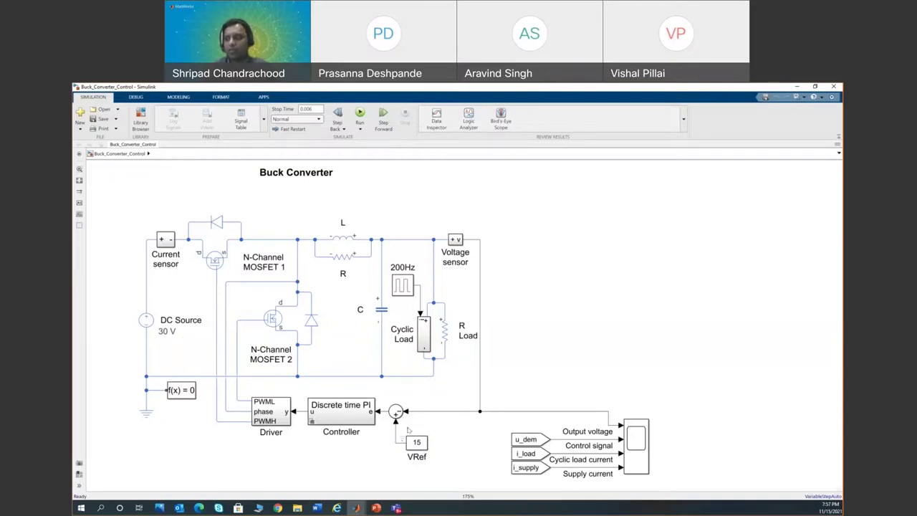
left_click_drag(385, 423, 438, 467)
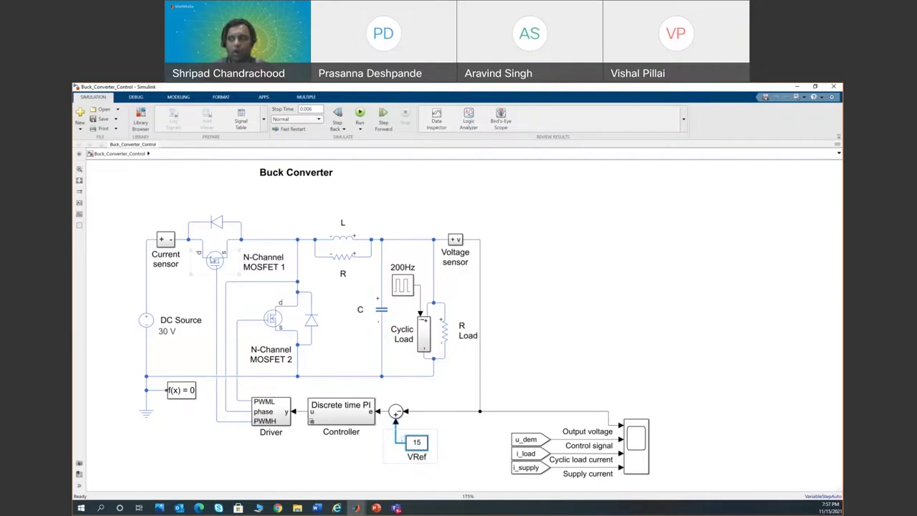
left_click(214, 259)
left_click(273, 319)
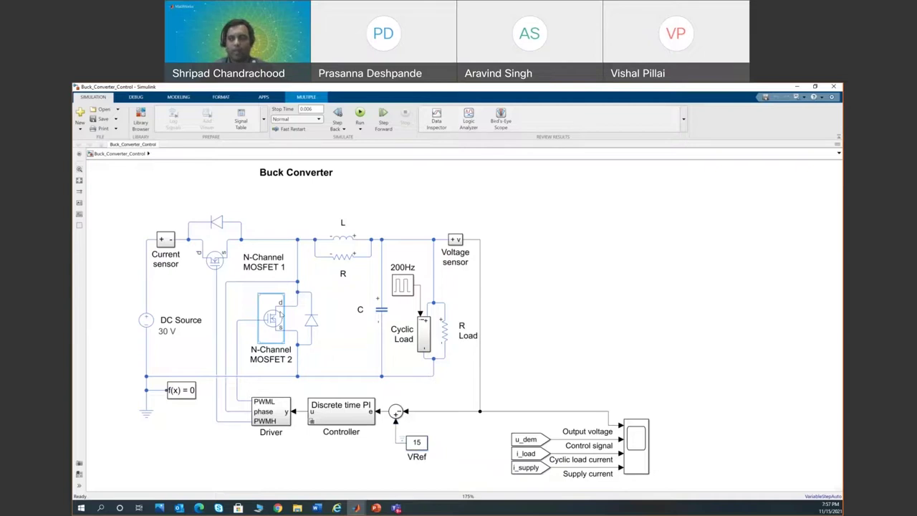
Step: Review the N-Channel MOSFET 1 block's parameters, including its capacitance and temperature dependence settings, and close them unchanged
left_click(622, 265)
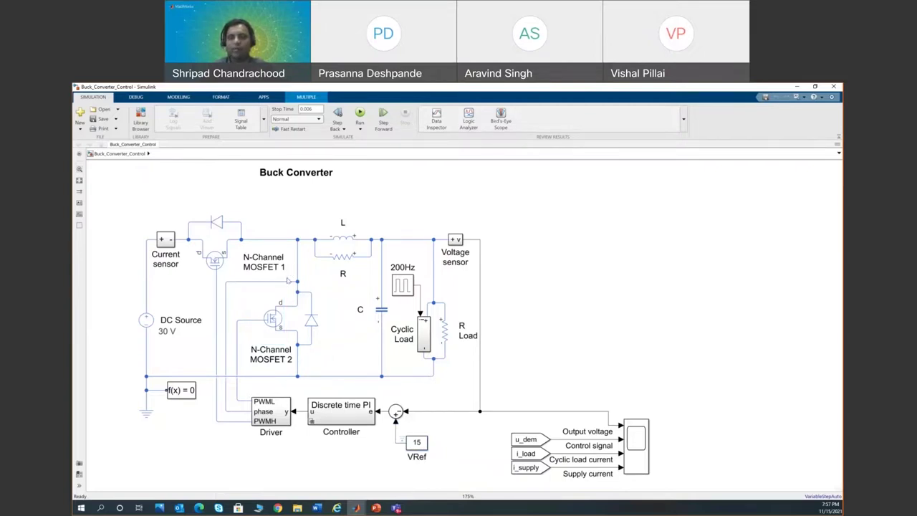
left_click(422, 264)
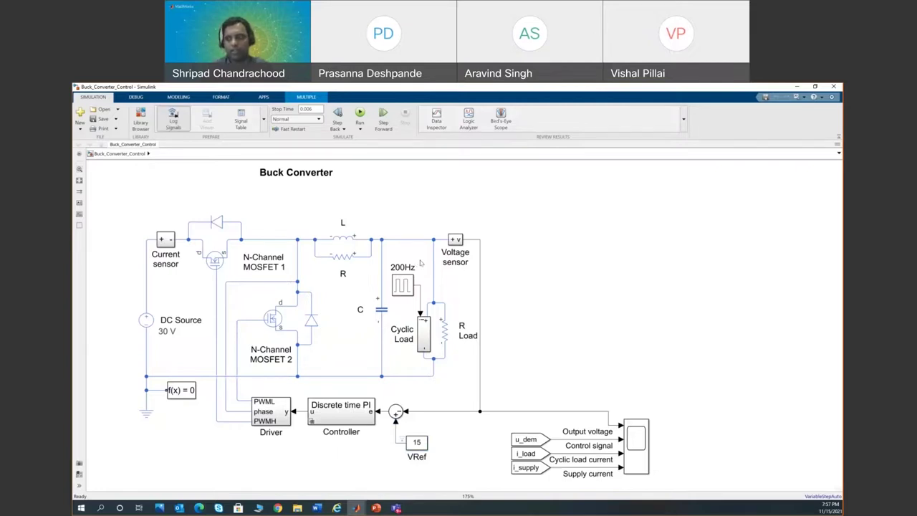
left_click(214, 260)
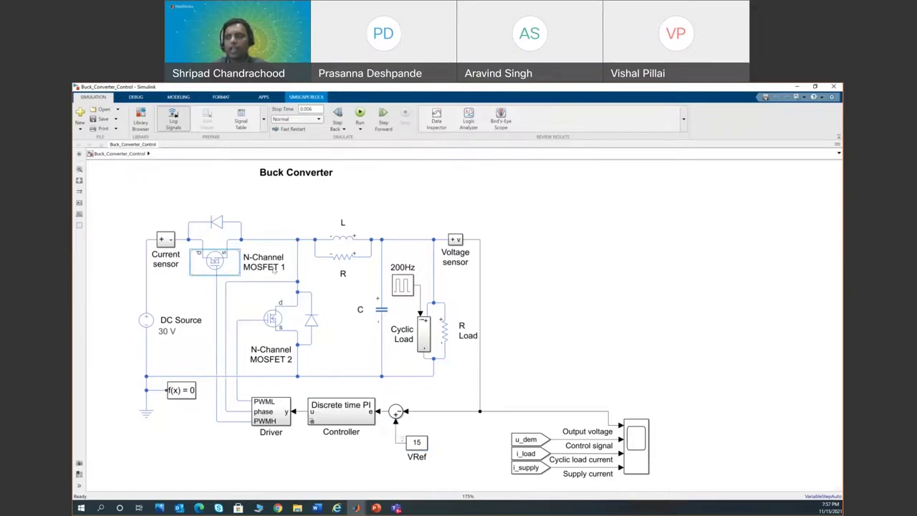
key("Return")
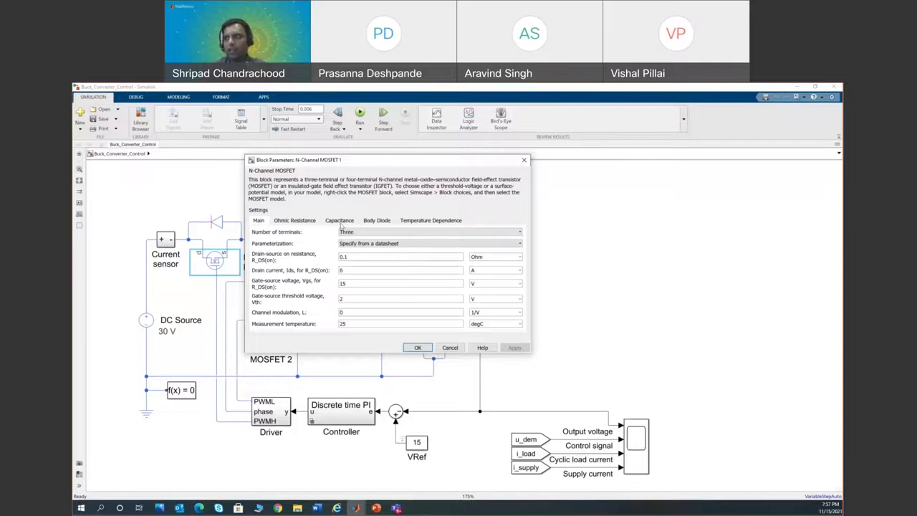
left_click(335, 222)
left_click(414, 223)
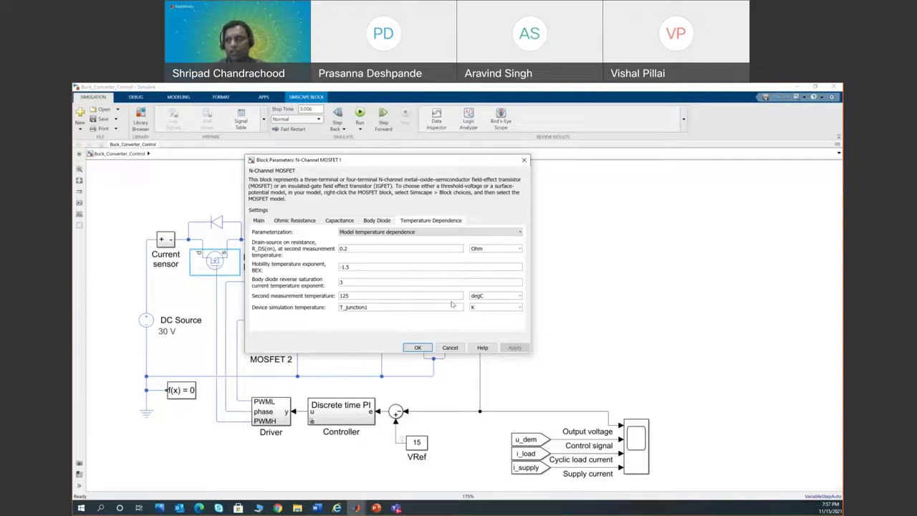
left_click(419, 348)
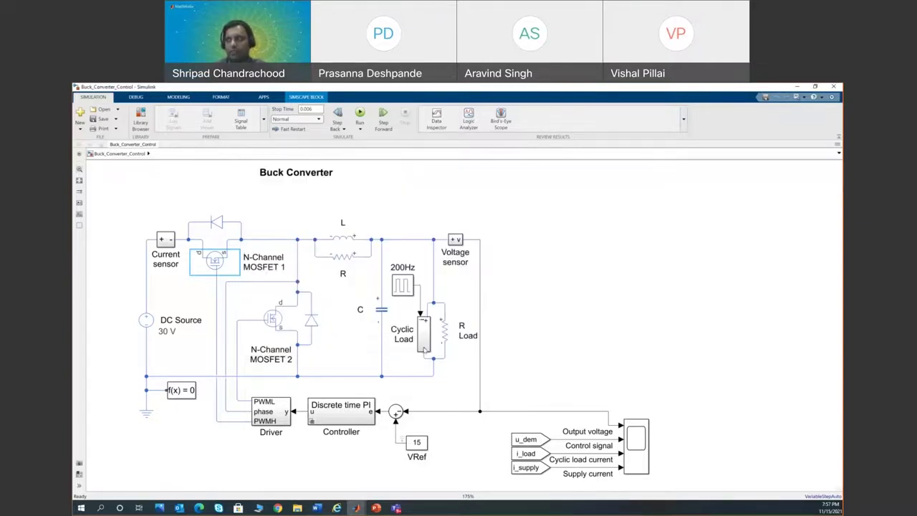
Step: Run the buck converter simulation, examine the output voltage, control signal and current plots in the enlarged scope, and stop the run
left_click(361, 115)
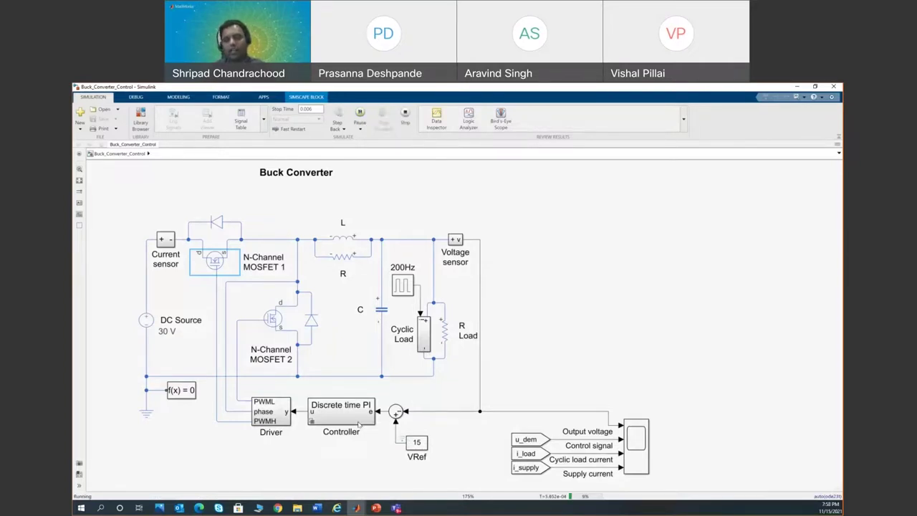
left_click(638, 448)
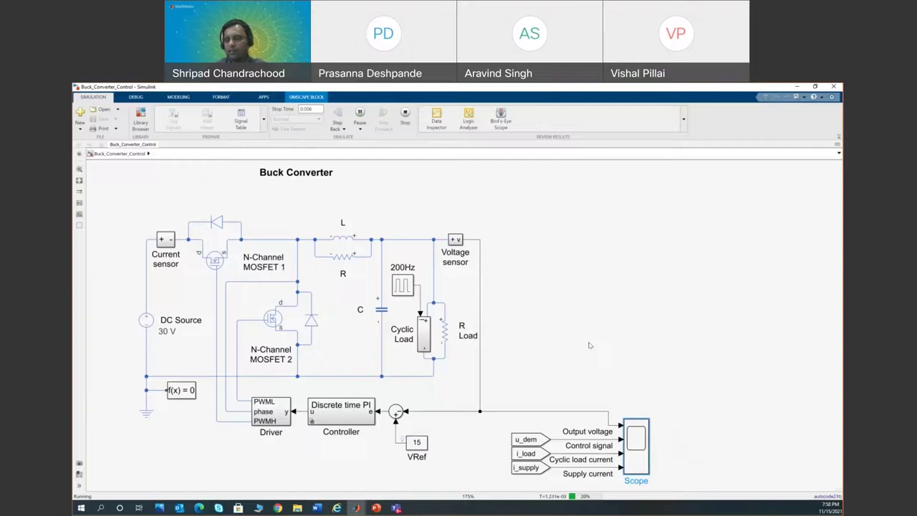
key("Return")
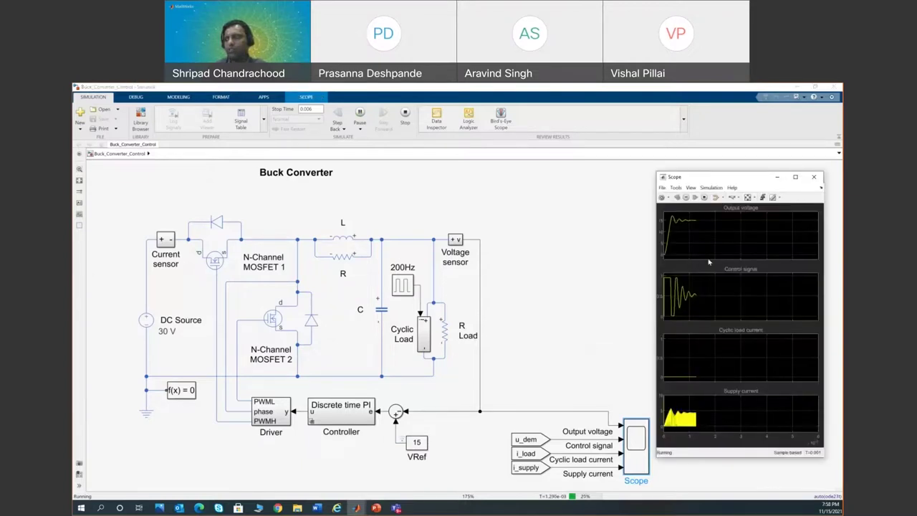
left_click(796, 178)
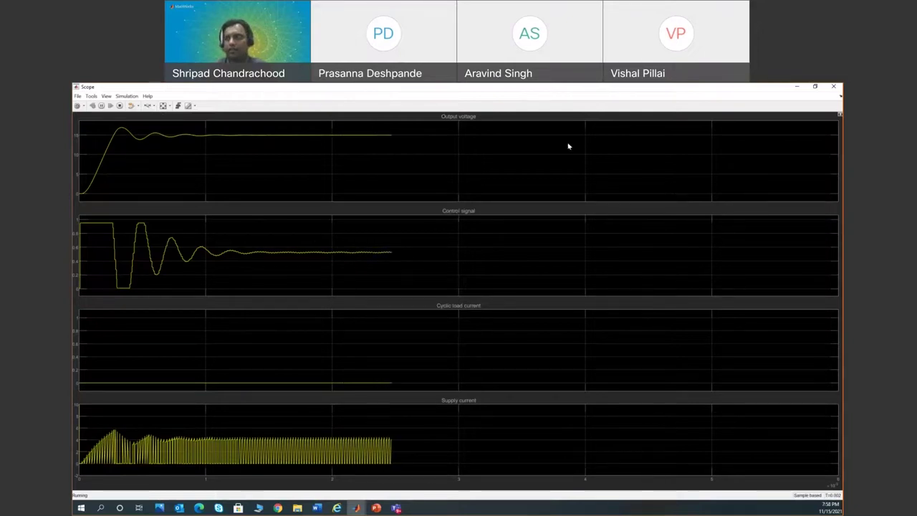
left_click(816, 87)
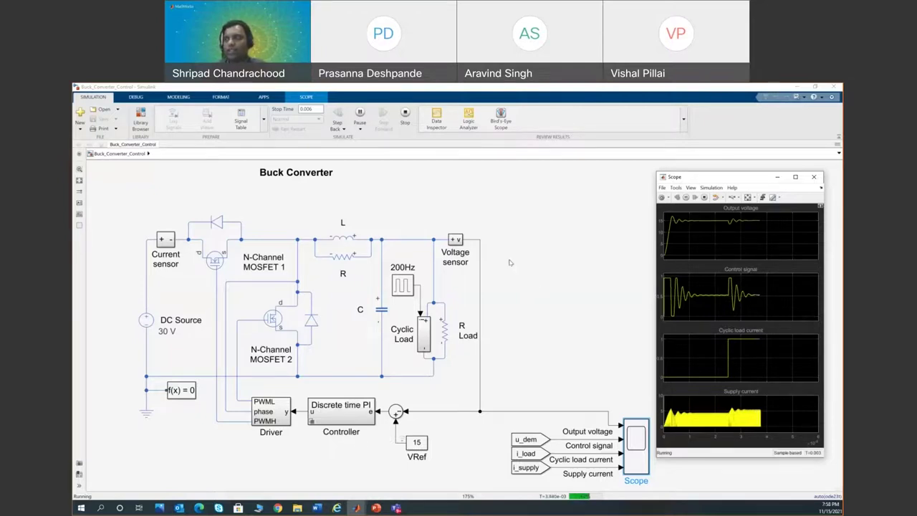
left_click(459, 187)
left_click(406, 113)
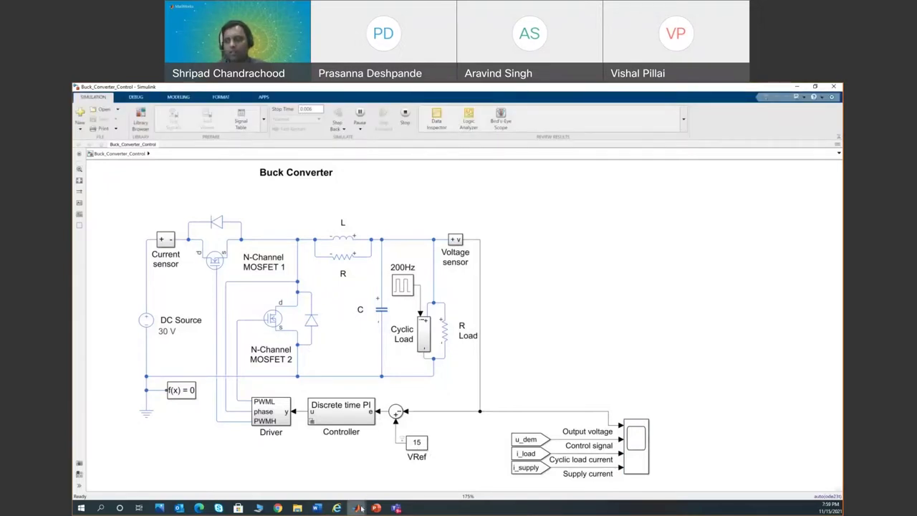
Step: Switch to the main MATLAB window and open the rectifier_6n12pulse.slx model from the current folder
mouse_move(359, 508)
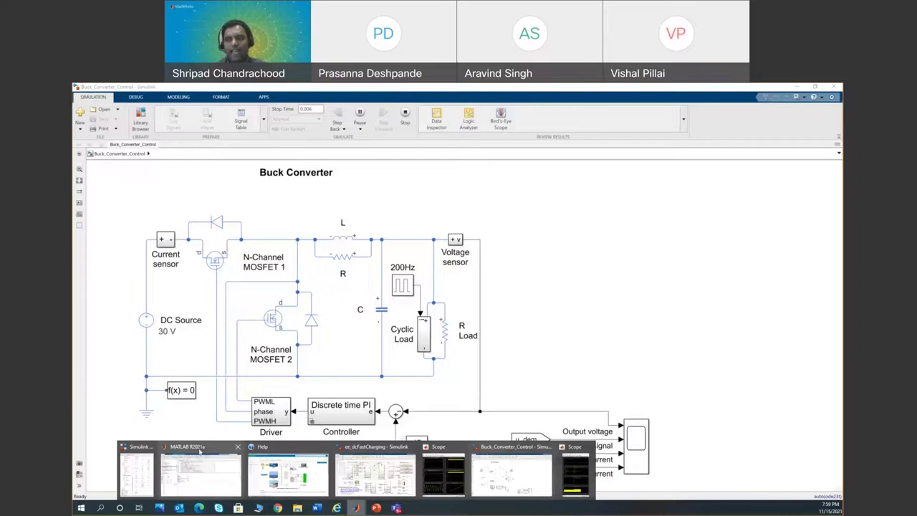
left_click(246, 447)
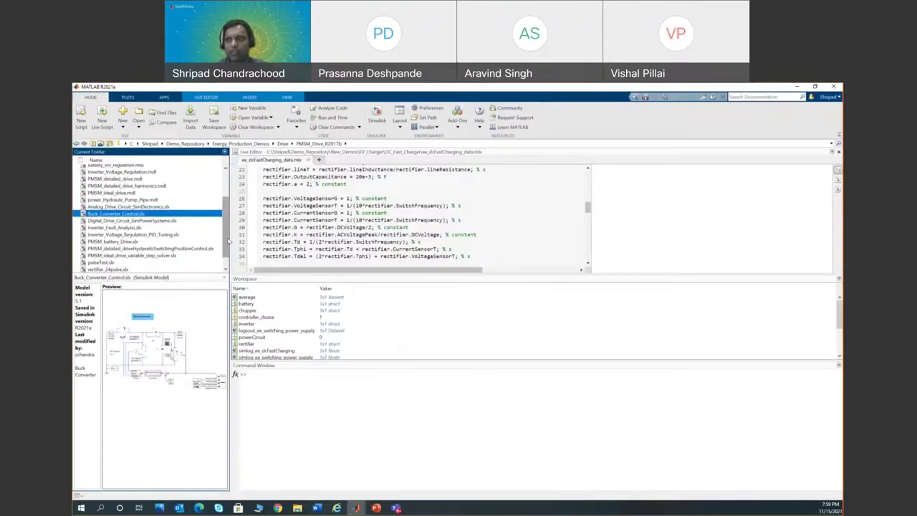
scroll(226, 251, "down", 2)
left_click(128, 262)
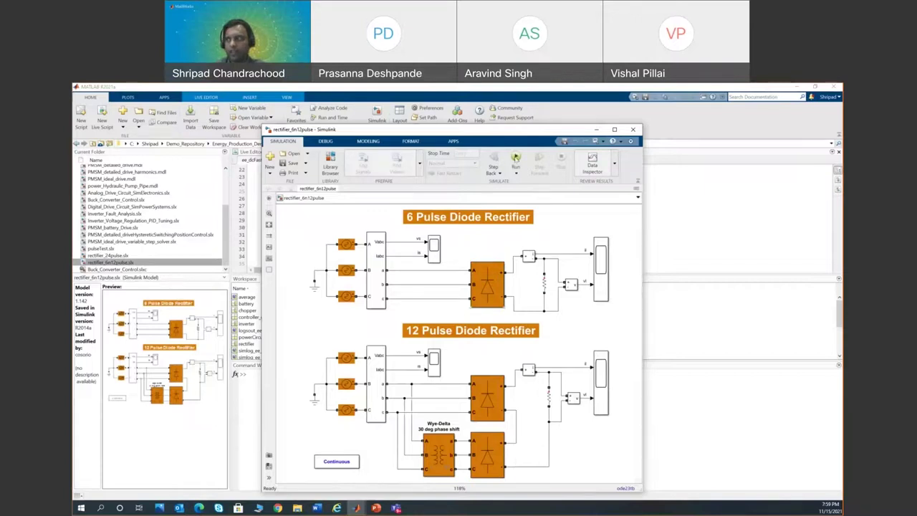
Step: Simulate the rectifier model and view the 6-pulse source voltage and current waveforms in an enlarged scope, closing it when done
left_click(516, 158)
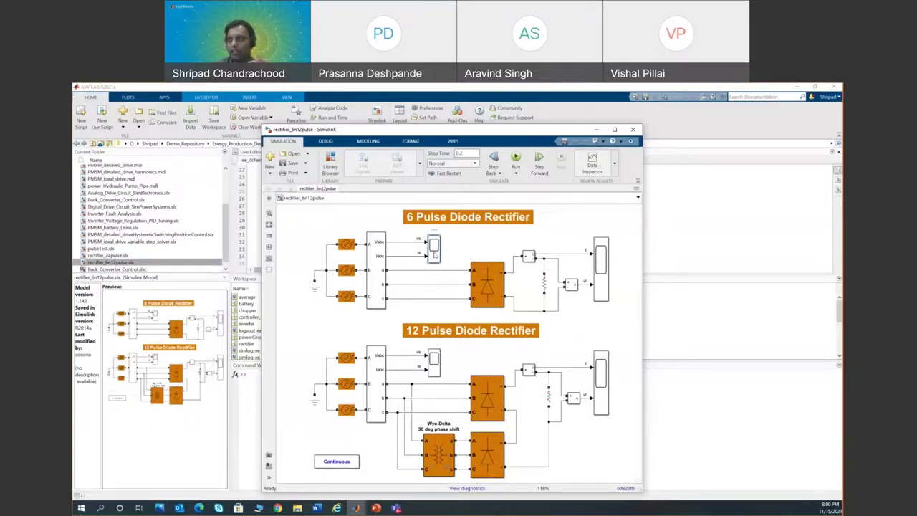
left_click(435, 251)
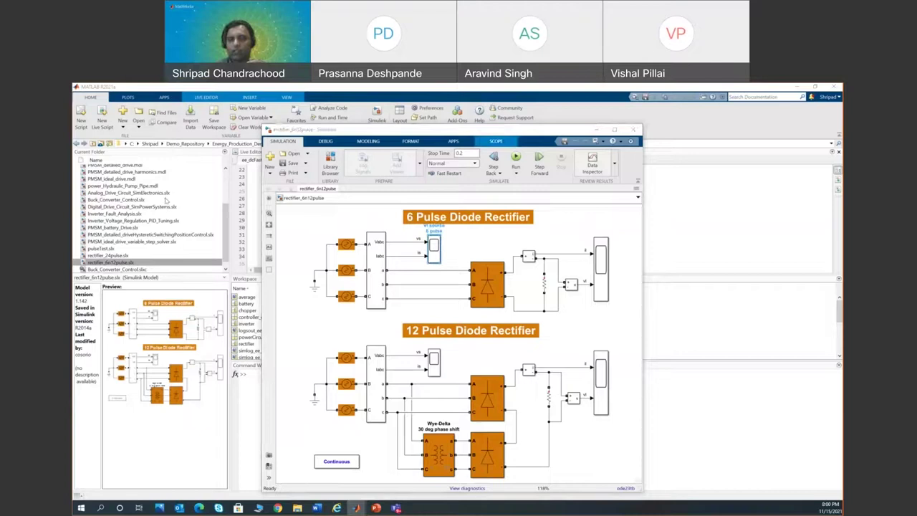
double_click(629, 240)
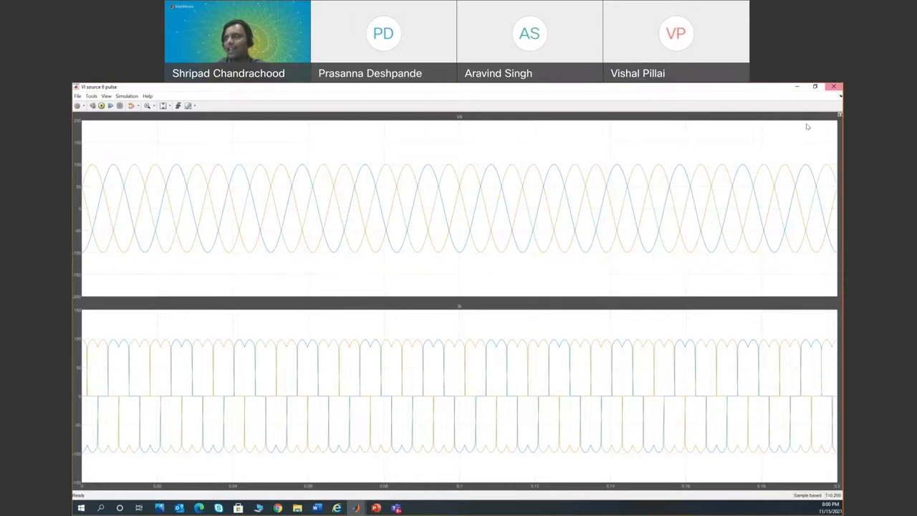
left_click(833, 86)
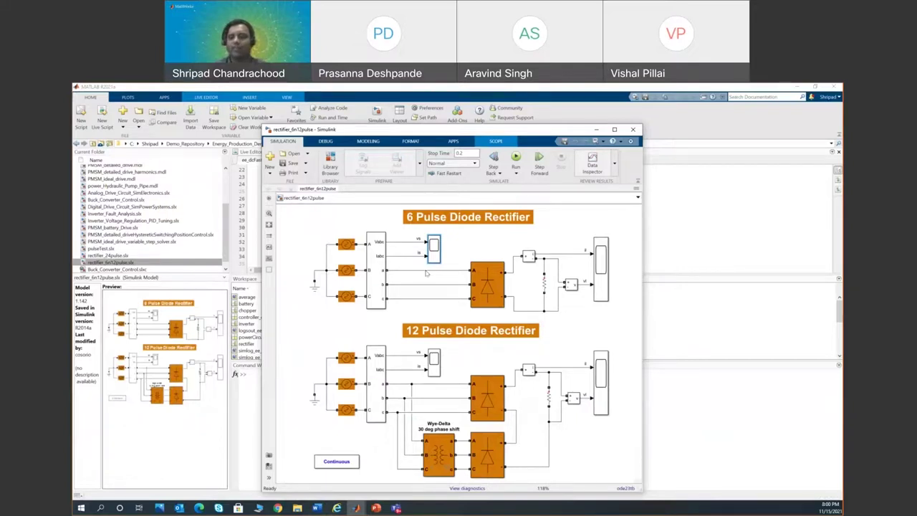
Step: Open the rectifier model's powergui block, show its analysis tools, and launch FFT Analysis
left_click(350, 464)
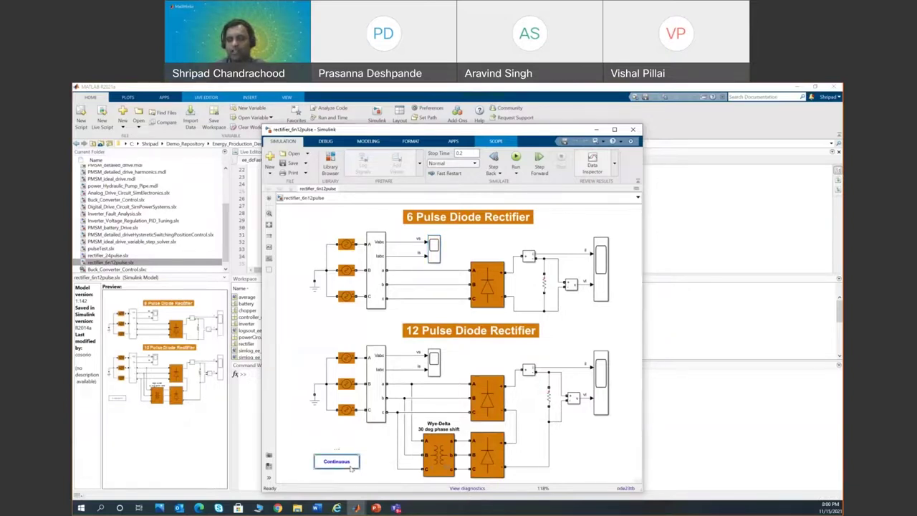
double_click(351, 465)
left_click(401, 320)
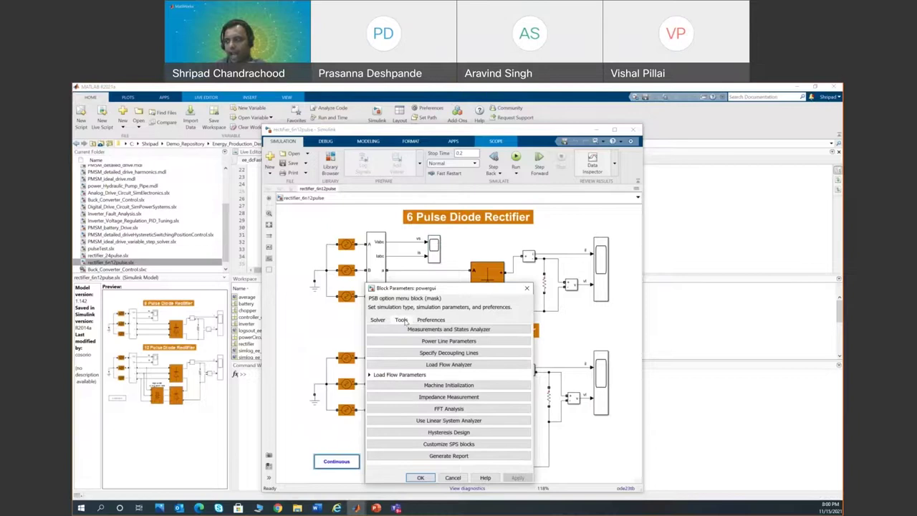
left_click(449, 408)
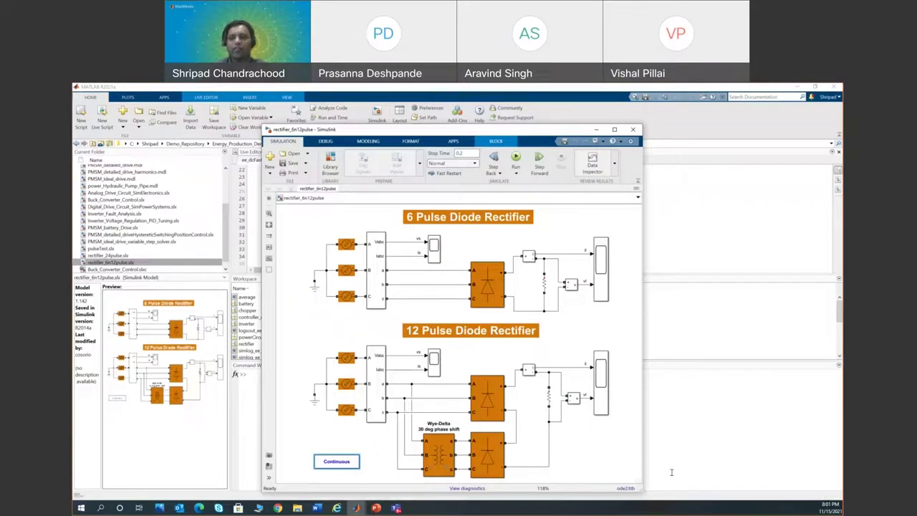
left_click(357, 508)
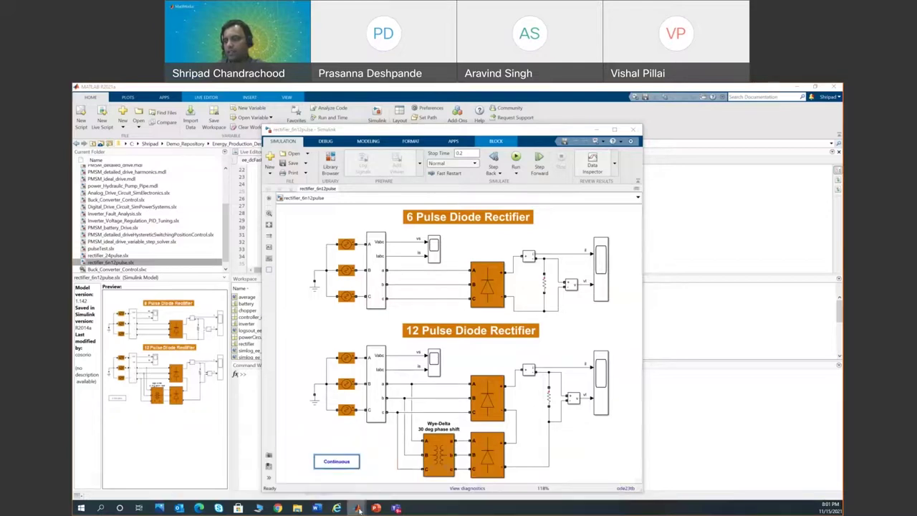
right_click(357, 508)
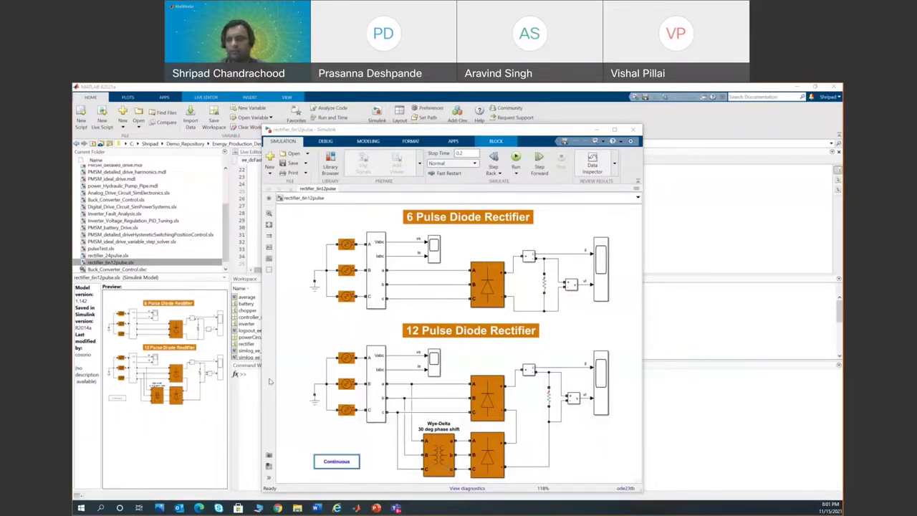
mouse_move(361, 507)
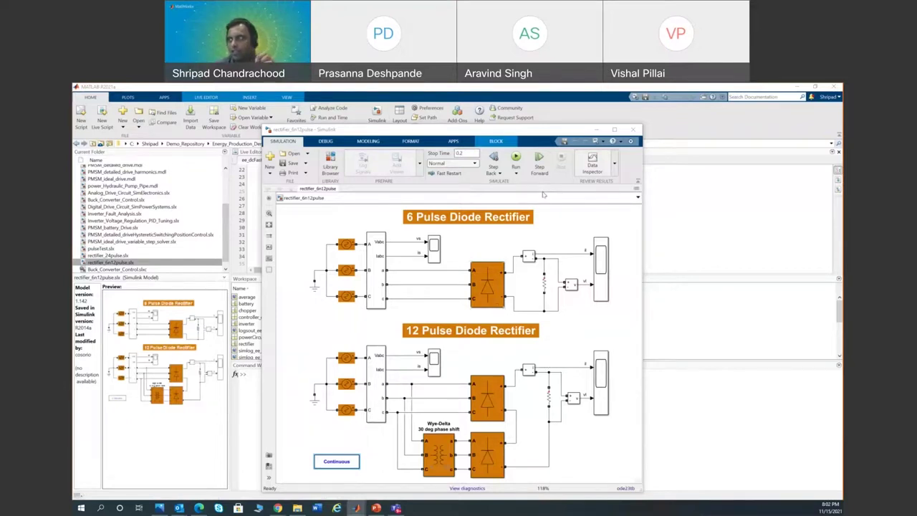
Step: Close the rectifier model and open Inverter_Voltage_Regulation.mdl from the current folder
left_click(630, 133)
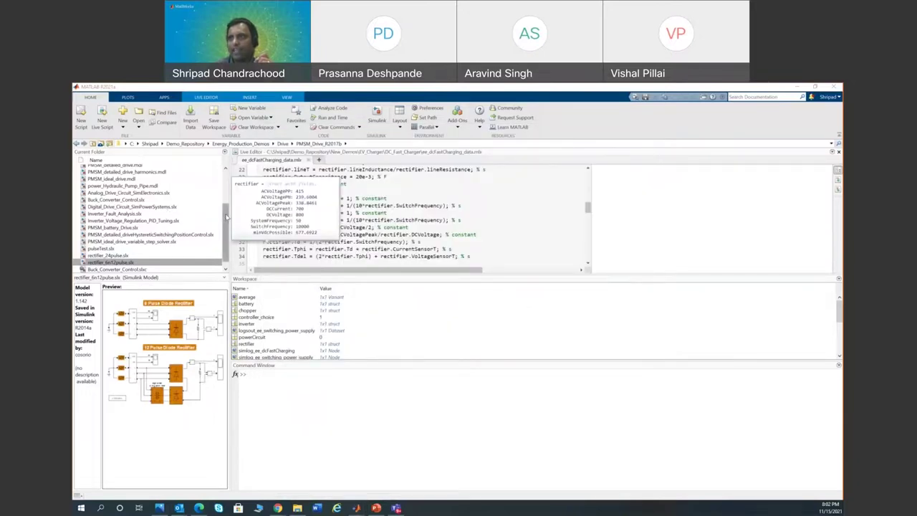
scroll(225, 217, "up", 3)
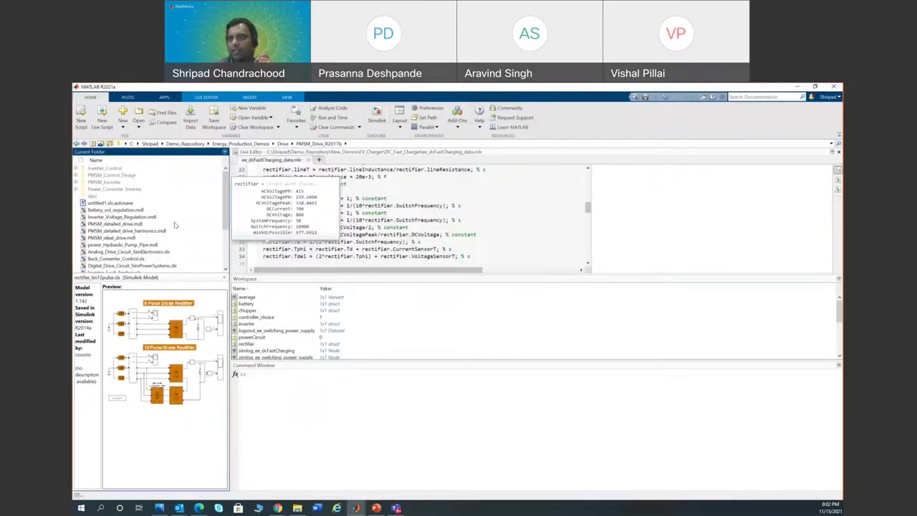
scroll(228, 224, "down", 3)
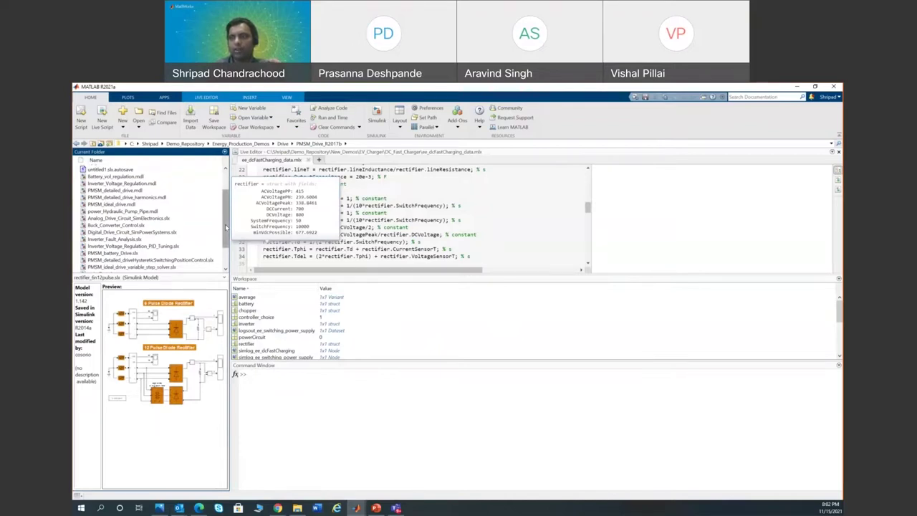
left_click(139, 184)
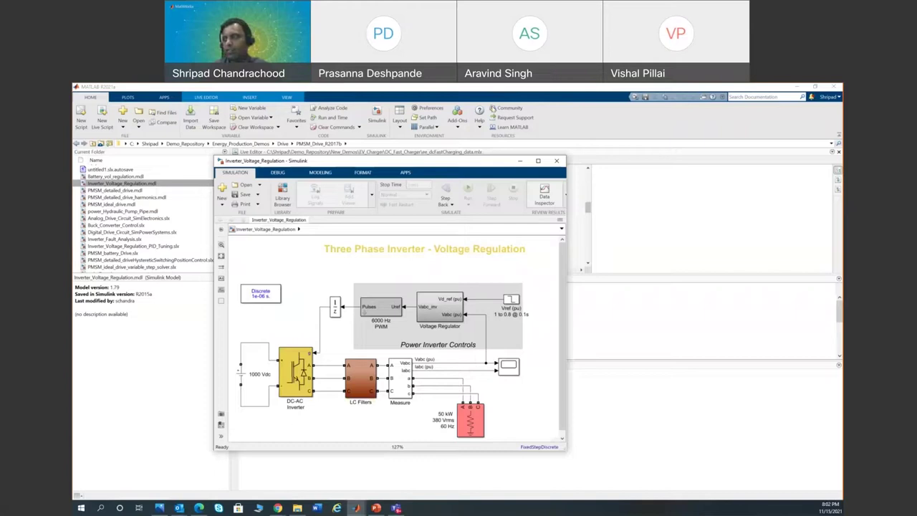
Step: Simulate the three-phase inverter model and examine its Vabc and Iabc waveforms in the enlarged scope, restoring the scope's size after viewing
left_click(241, 375)
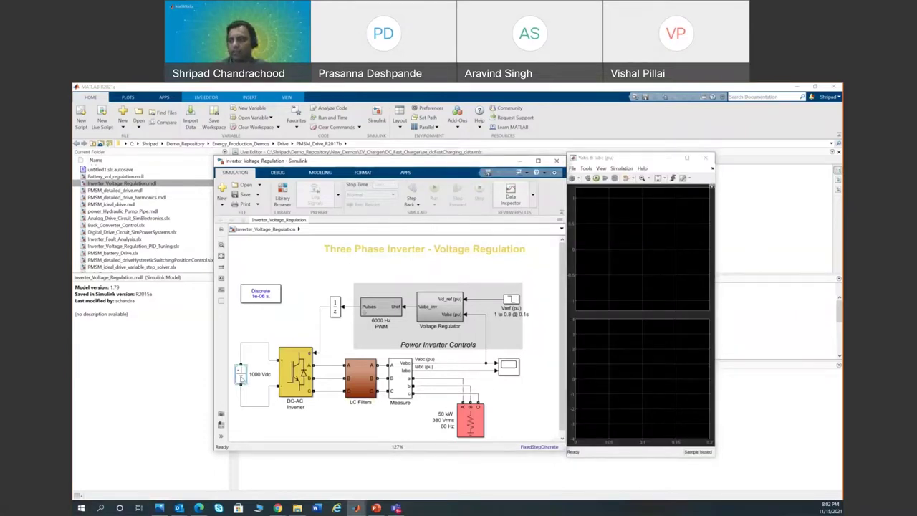
left_click(304, 369)
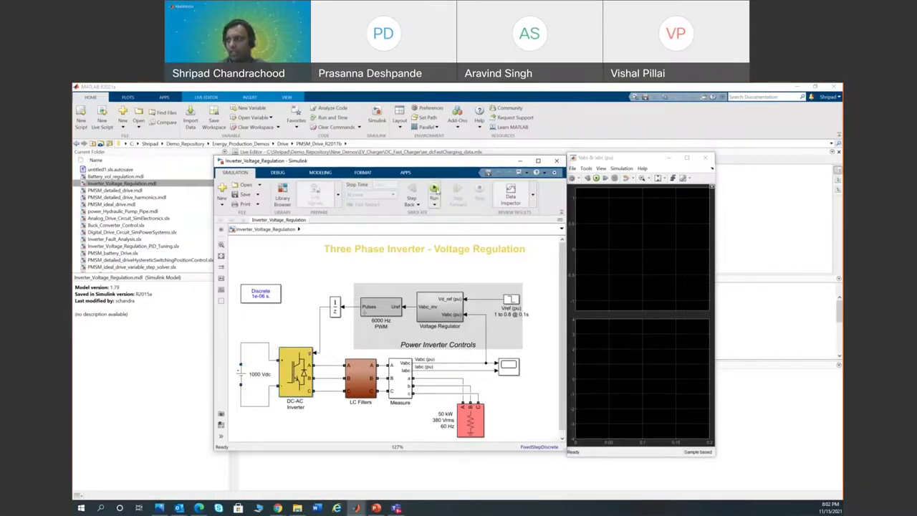
left_click(434, 189)
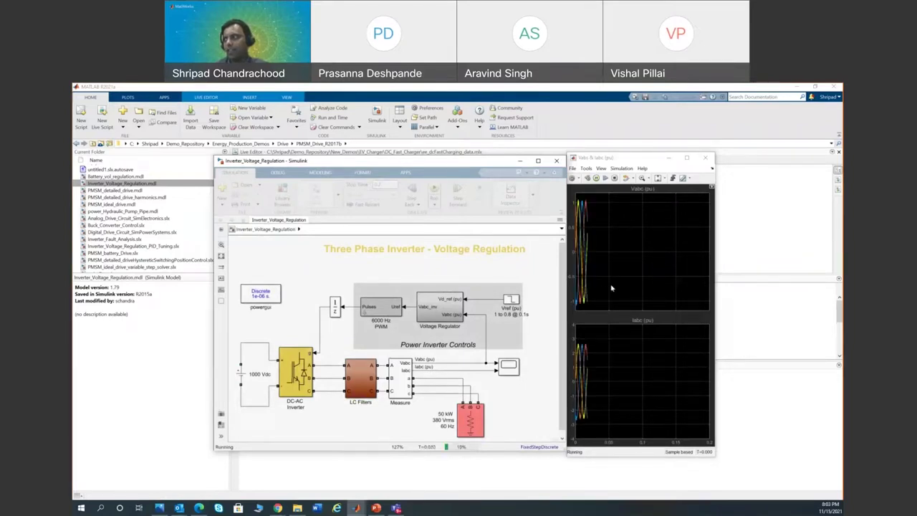
left_click(685, 160)
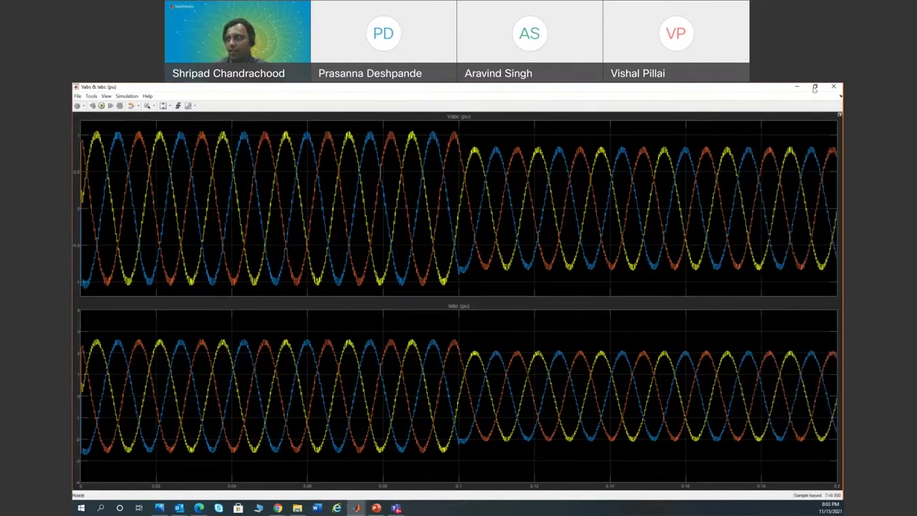
left_click(815, 88)
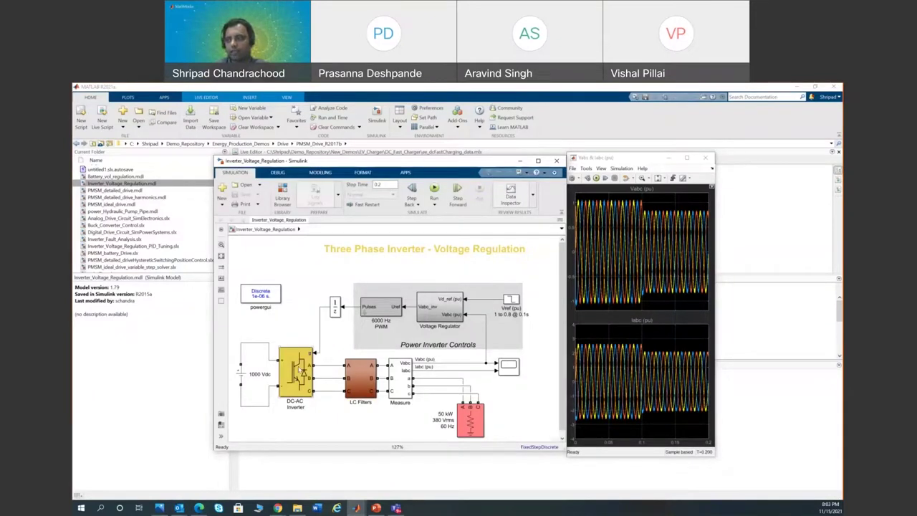
Step: Set the DC-AC Inverter block's power electronic device to Average-model based VSC
double_click(303, 371)
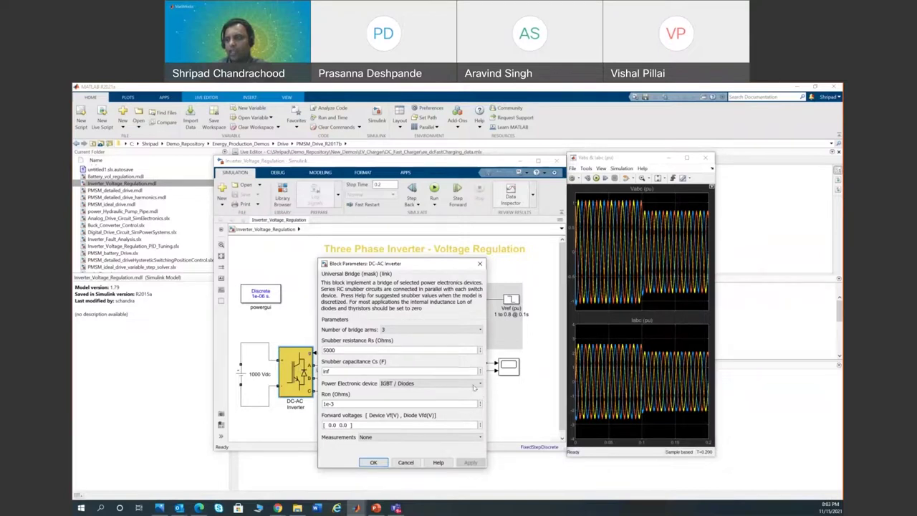
left_click(479, 384)
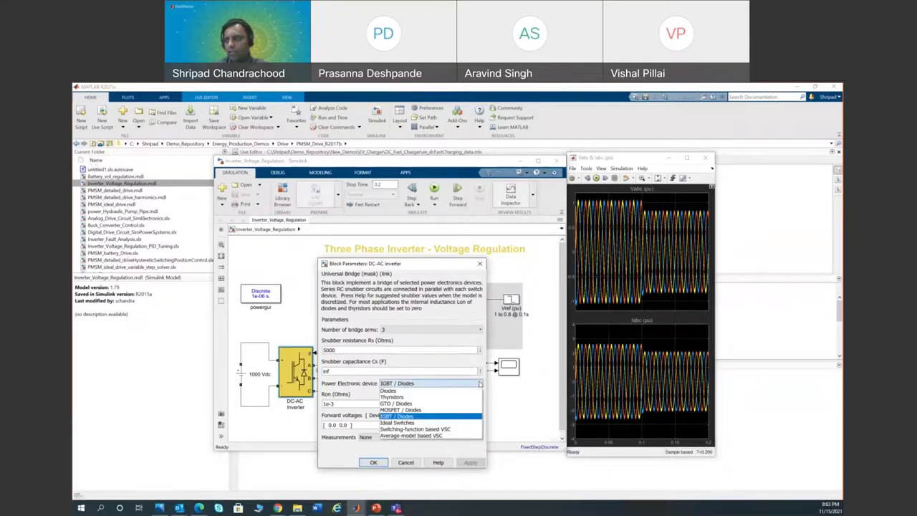
left_click(446, 434)
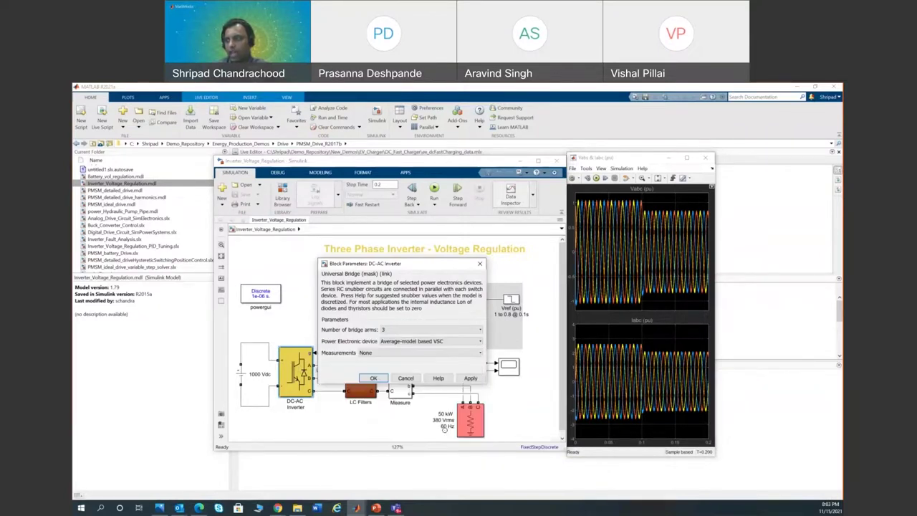
left_click(374, 377)
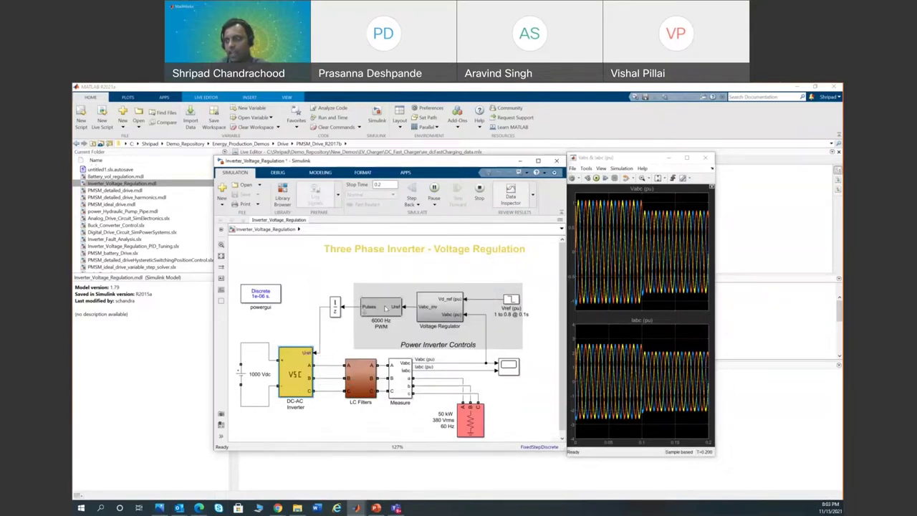
Step: Comment through the 6000 Hz PWM block so the voltage regulator's reference signal bypasses it
left_click(386, 307)
right_click(386, 307)
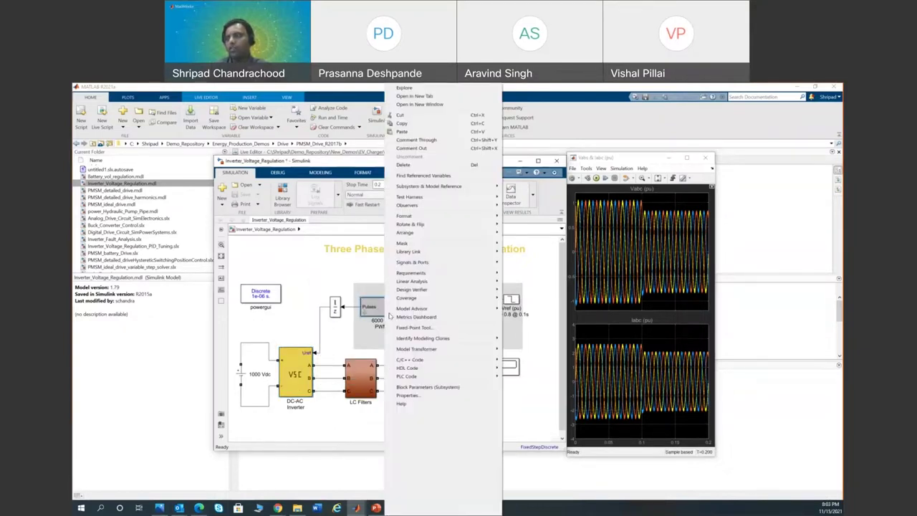
left_click(435, 142)
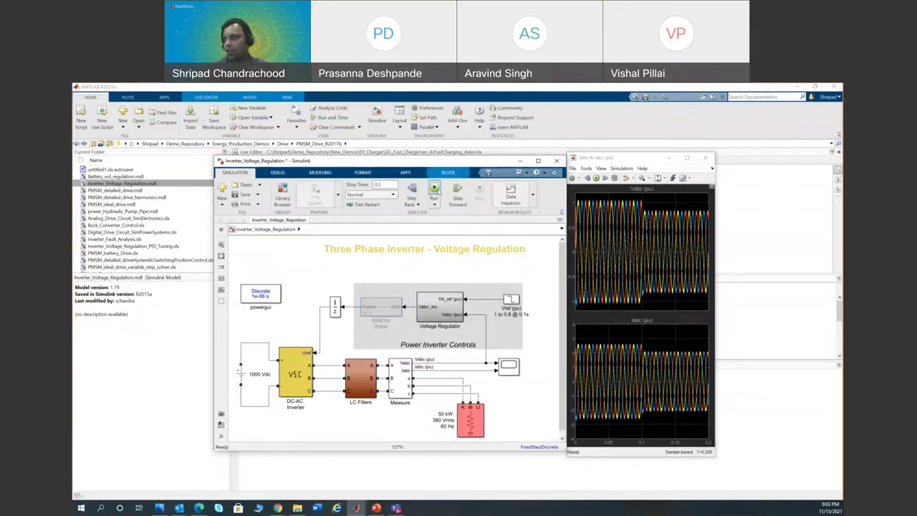
Step: Simulate the average-model inverter, view its Vabc and Iabc waveforms in the enlarged scope, and stop the simulation
left_click(435, 187)
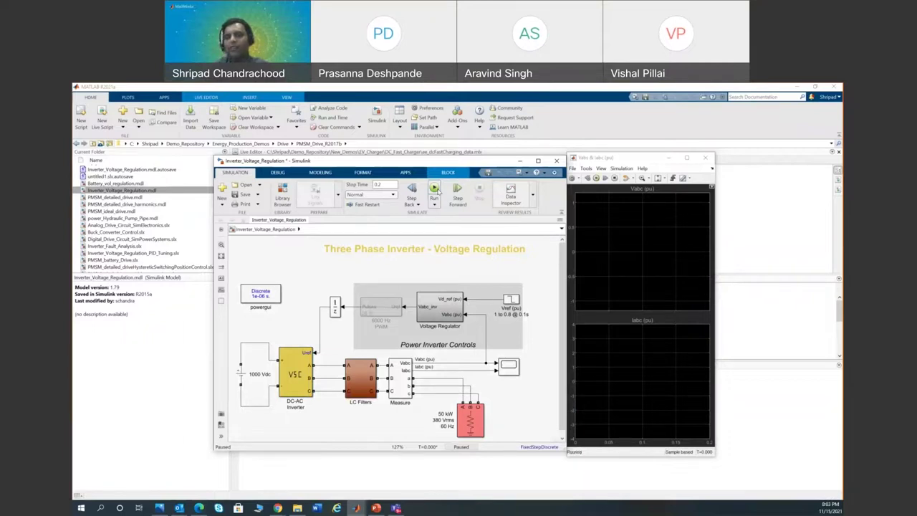
left_click(435, 189)
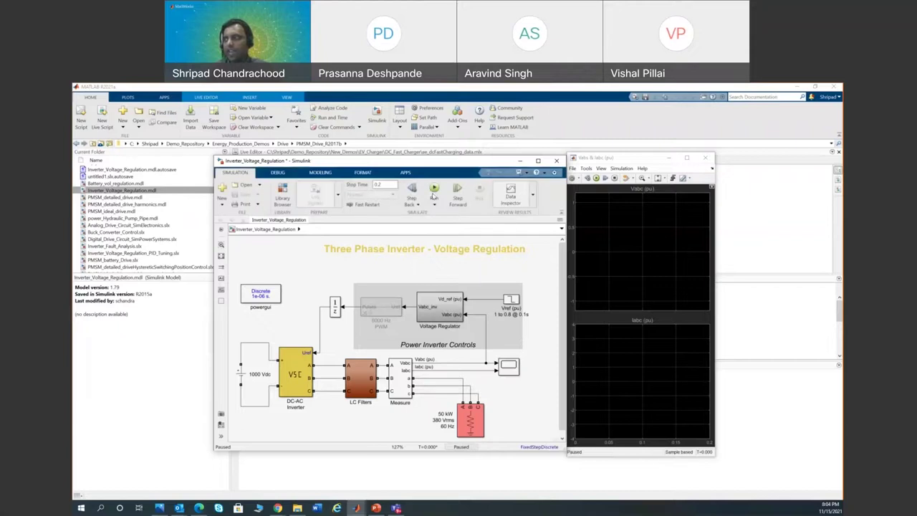
left_click(434, 189)
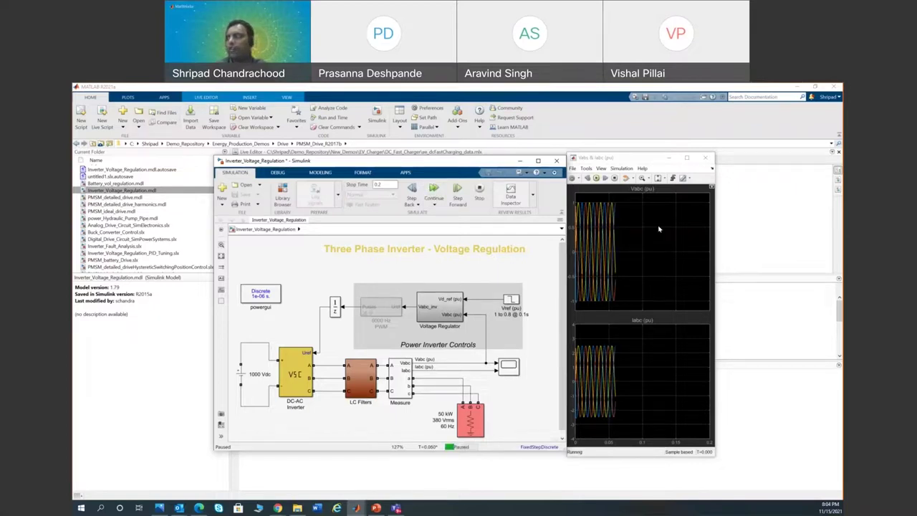
left_click(689, 160)
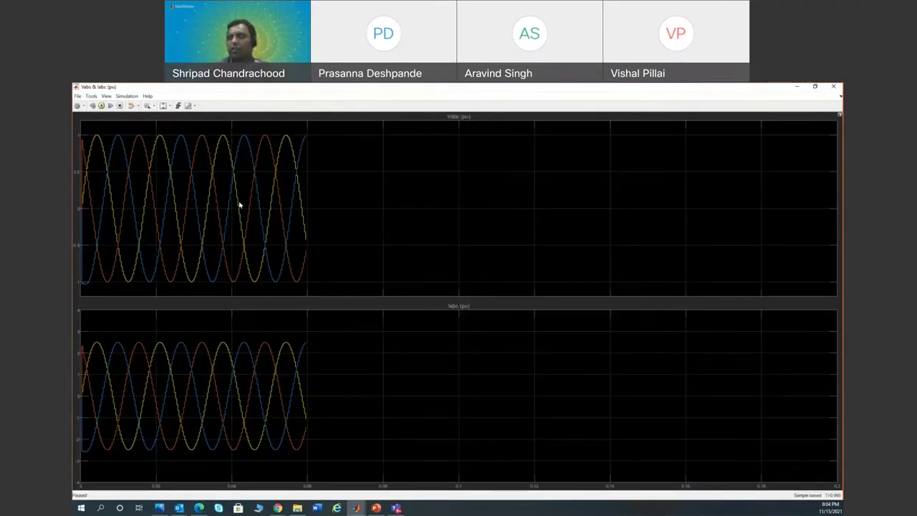
left_click(815, 87)
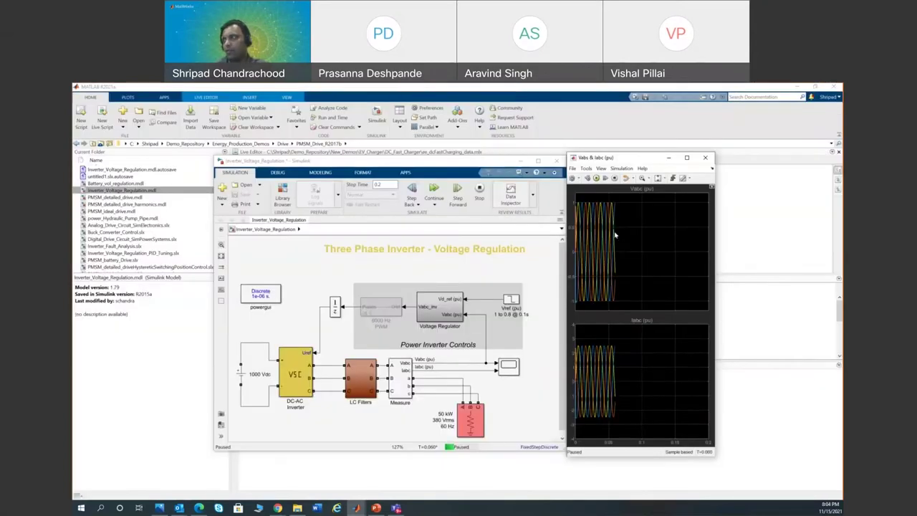
left_click(479, 192)
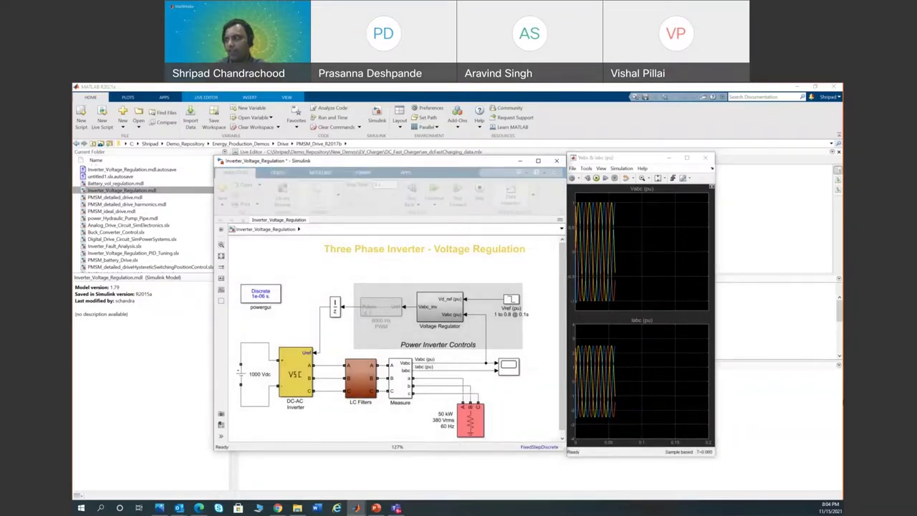
Step: Open the Vd Discrete PI Controller inside the Voltage Regulator subsystem and launch the PID Tuner for it
double_click(445, 314)
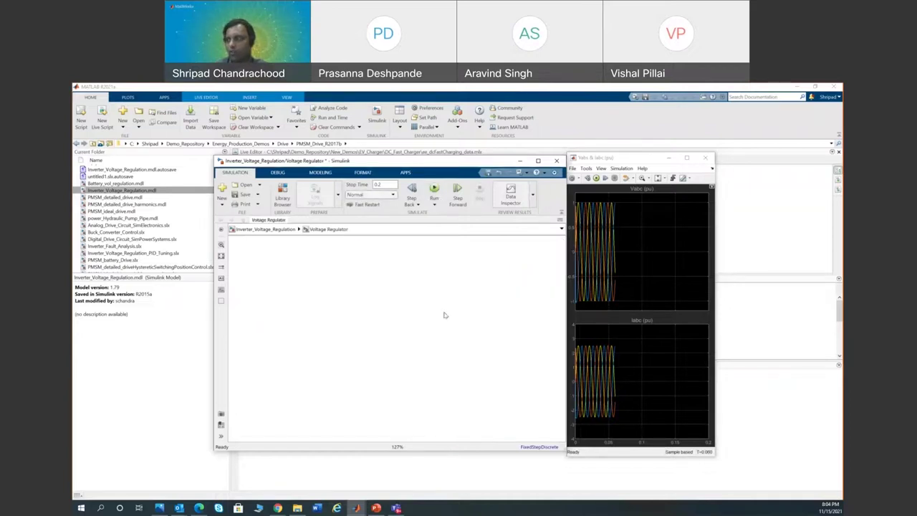
key("space")
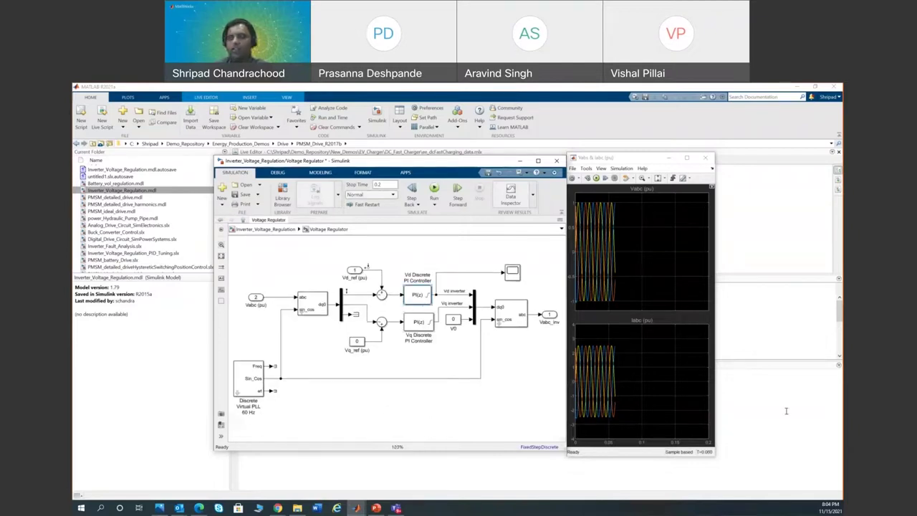
left_click(421, 297)
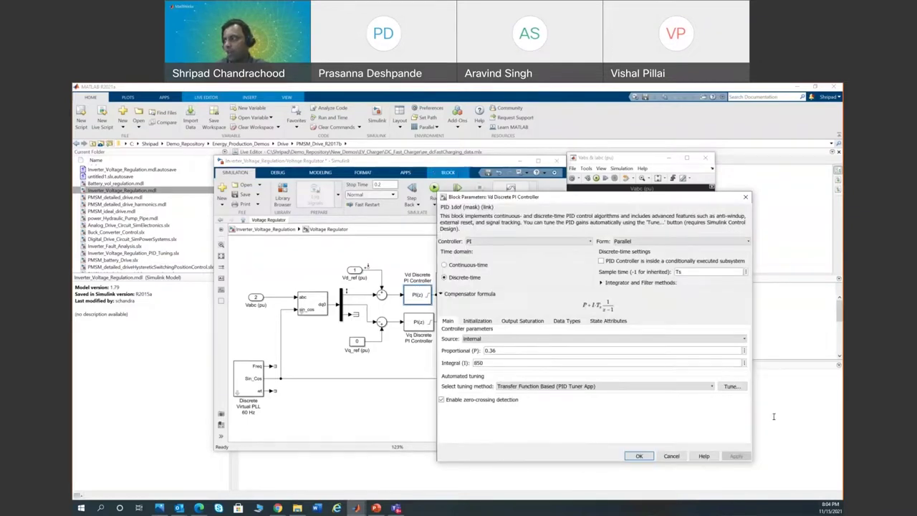
left_click(734, 387)
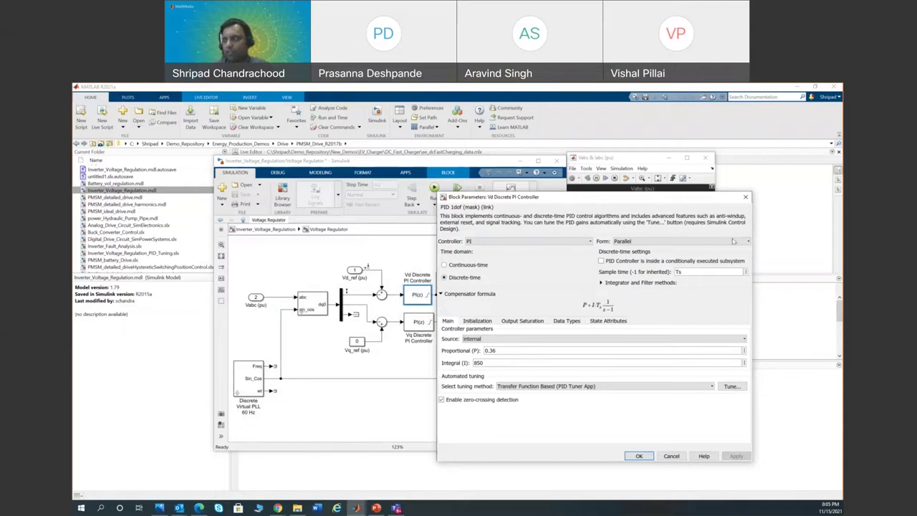
left_click(731, 385)
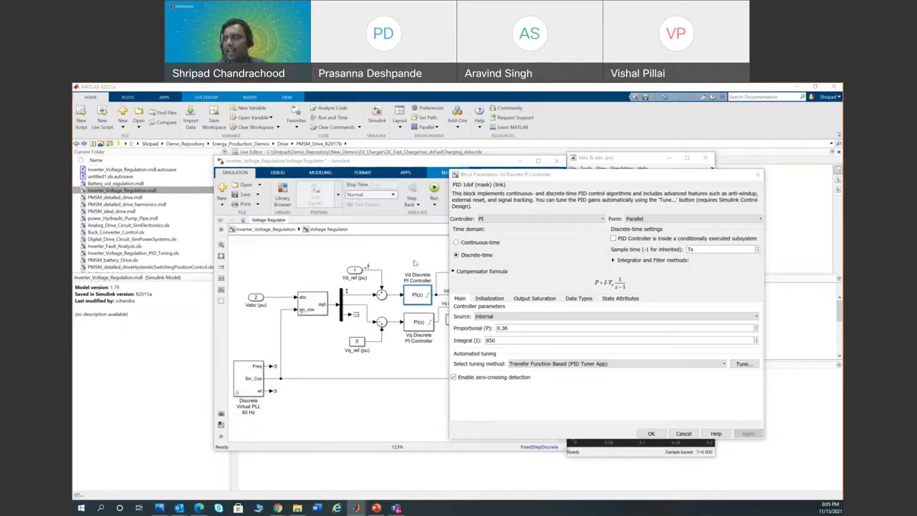
left_click(630, 178)
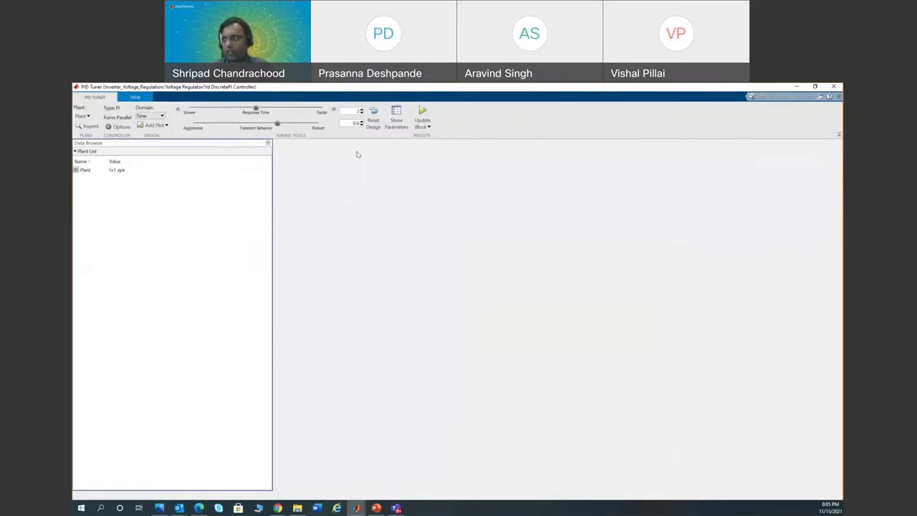
key("alt+Tab")
key("alt+Tab")
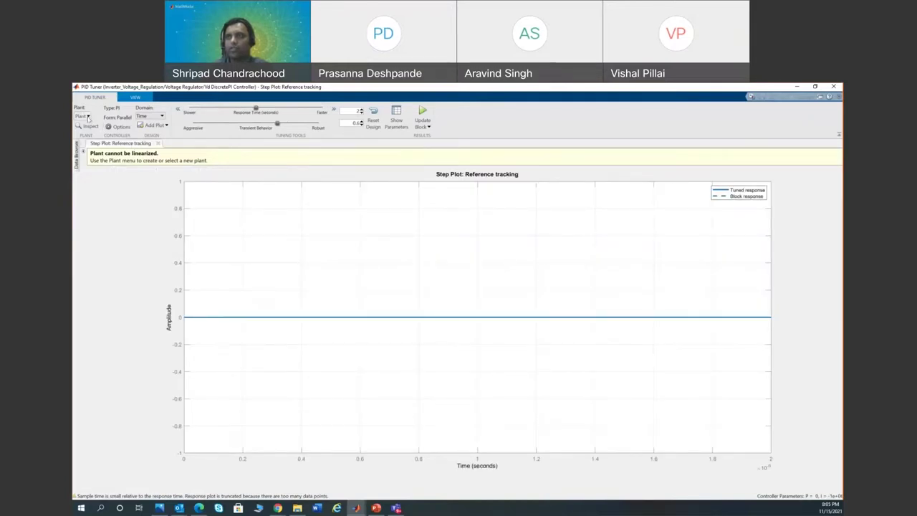
Step: Start a closed-loop re-linearization for a new plant, returning to the PID Tuner after checking the PI controller's parameters
left_click(88, 119)
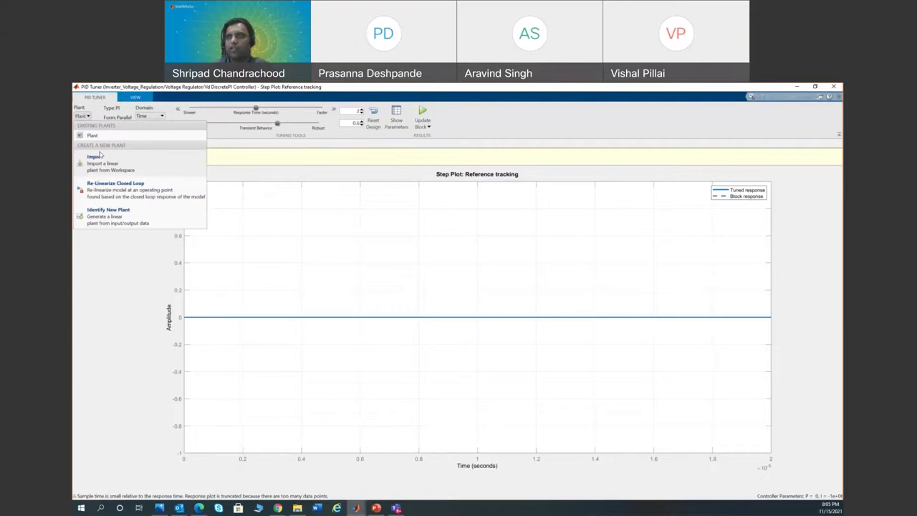
left_click(101, 191)
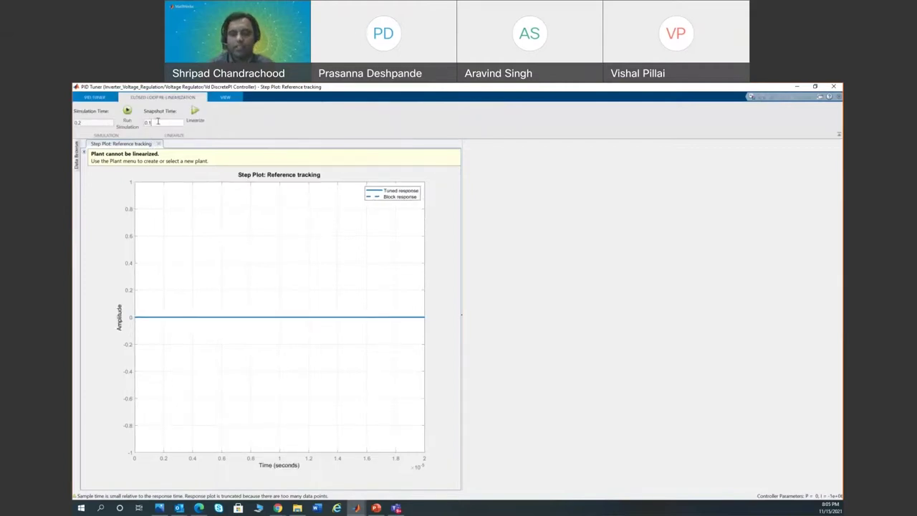
key("alt+Tab")
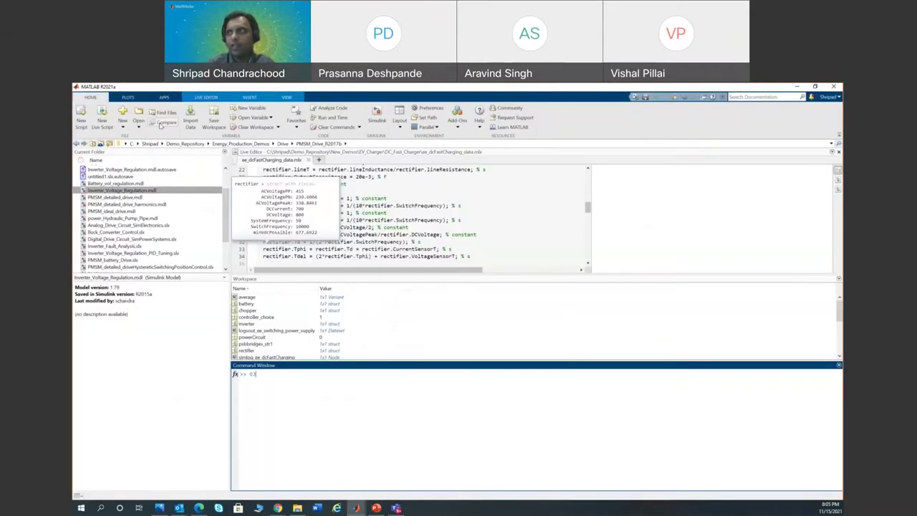
left_click(355, 509)
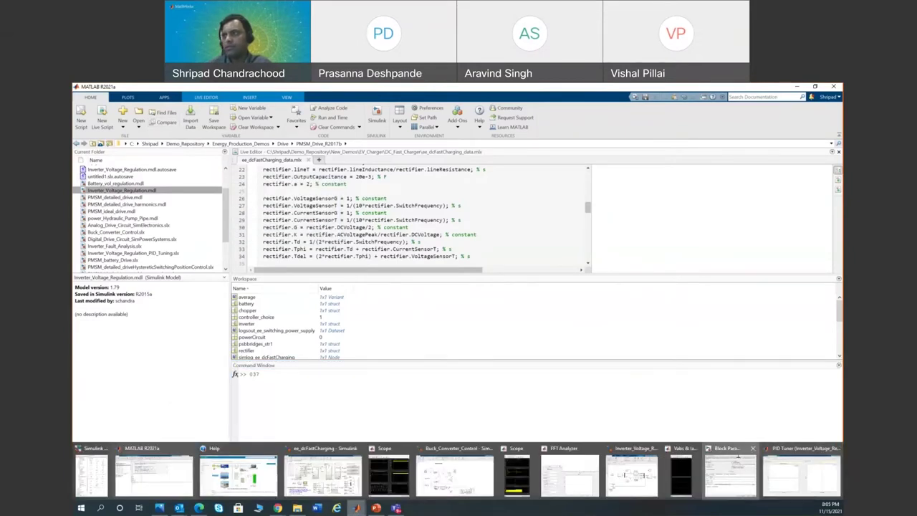
left_click(729, 469)
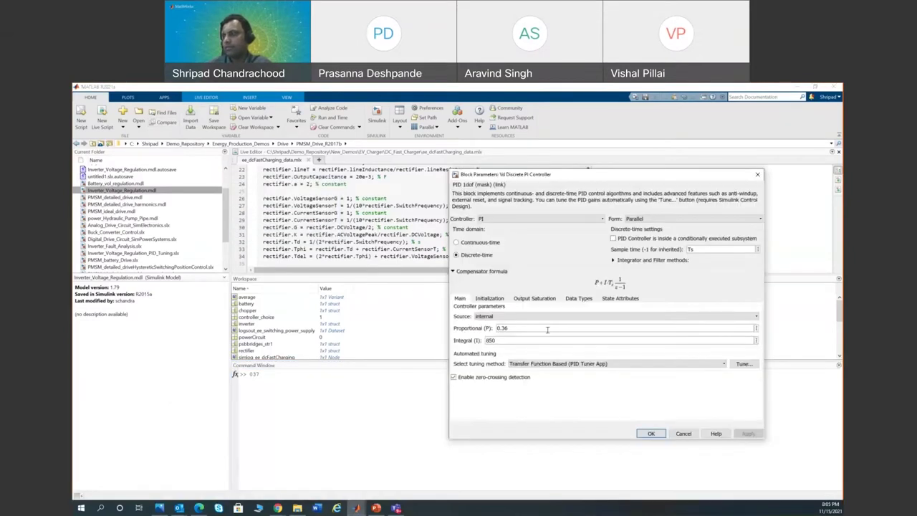
left_click(354, 509)
left_click(796, 466)
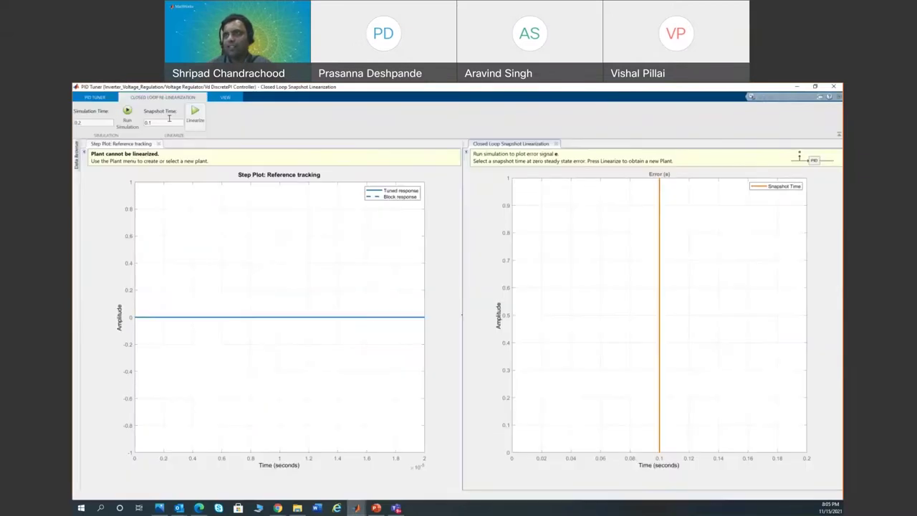
Step: Set the snapshot time to 0.037, linearize the plant, and close the snapshot linearization plot
key("BackSpace")
type("0")
type("17")
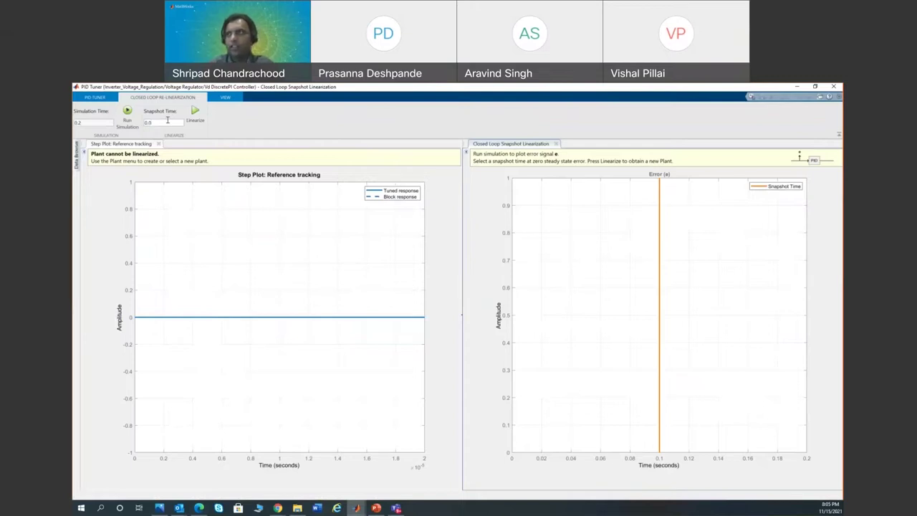
left_click(192, 113)
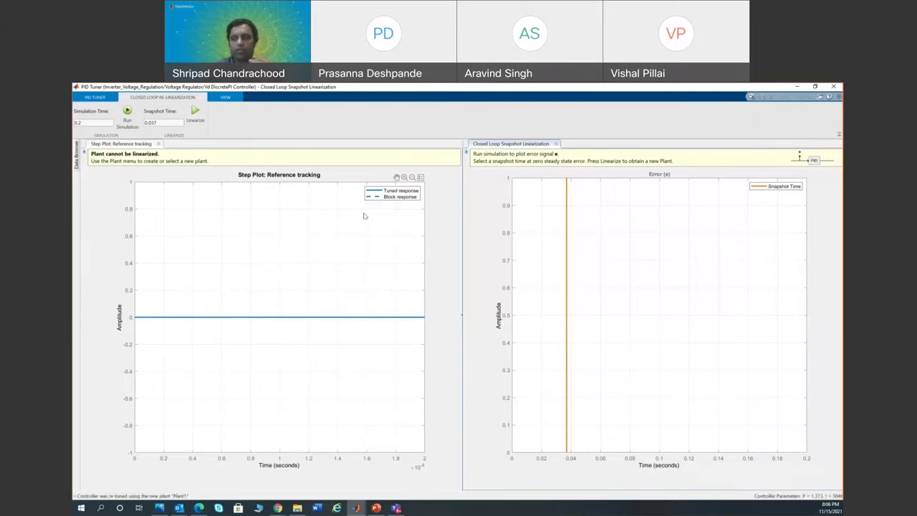
left_click(556, 144)
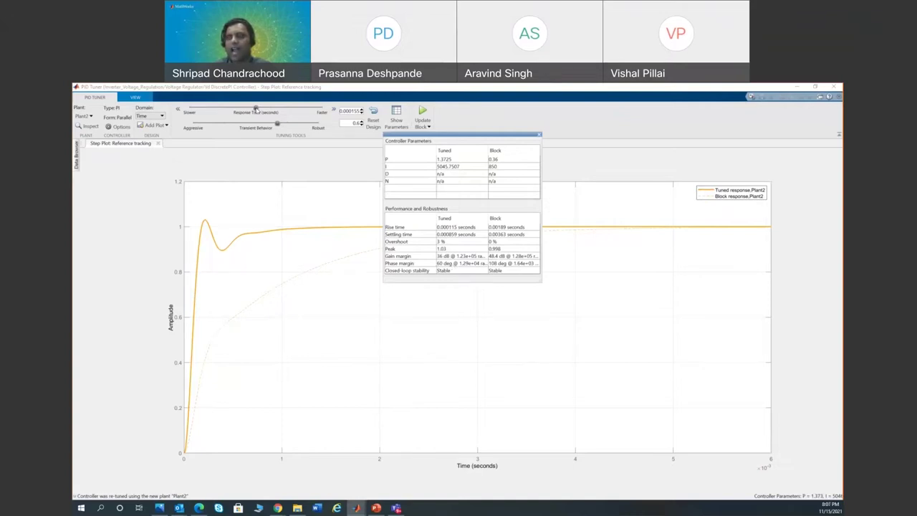
Step: Try faster response times for the controller, and update the block with the reset design's gains, P 1.3725 and I 5045.7507
left_click_drag(256, 109, 268, 109)
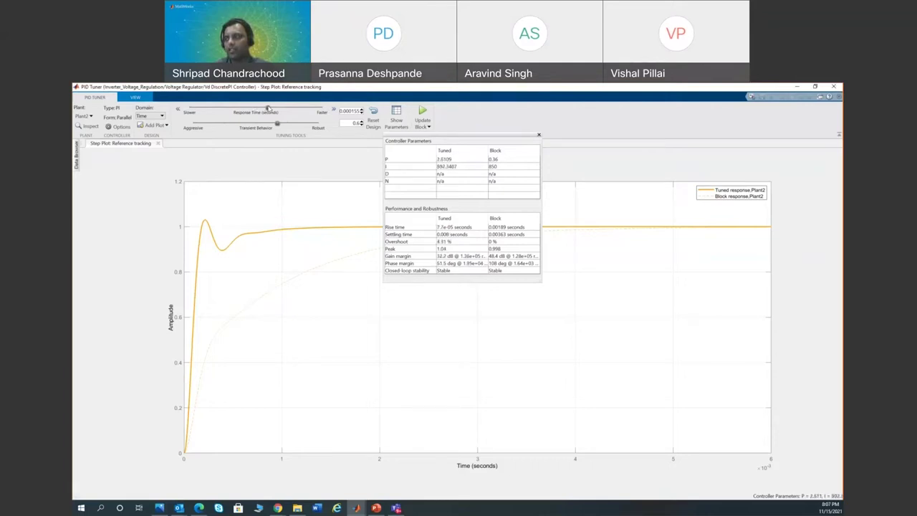
left_click_drag(268, 108, 290, 108)
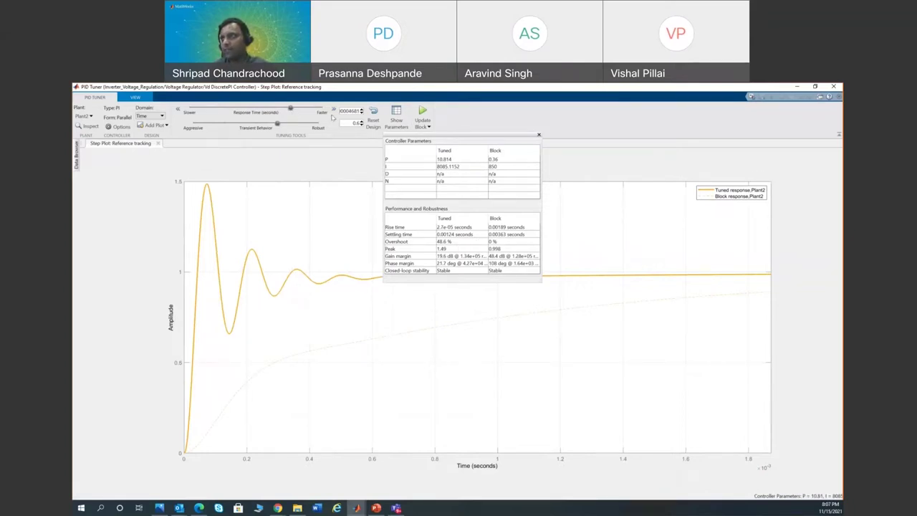
left_click_drag(290, 107, 275, 107)
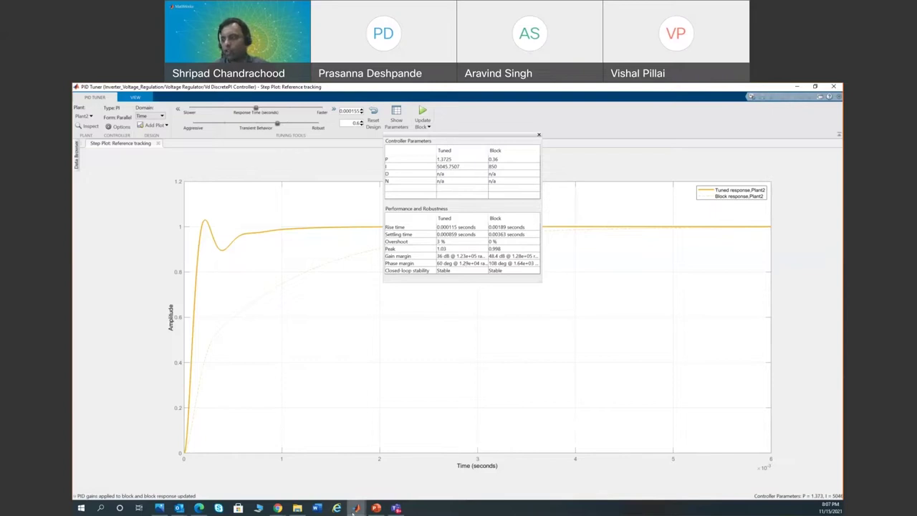
Step: Return to the Inverter_Voltage_Regulation model in Simulink and look at the C/C++ code generation options for the Voltage Regulator subsystem
mouse_move(354, 511)
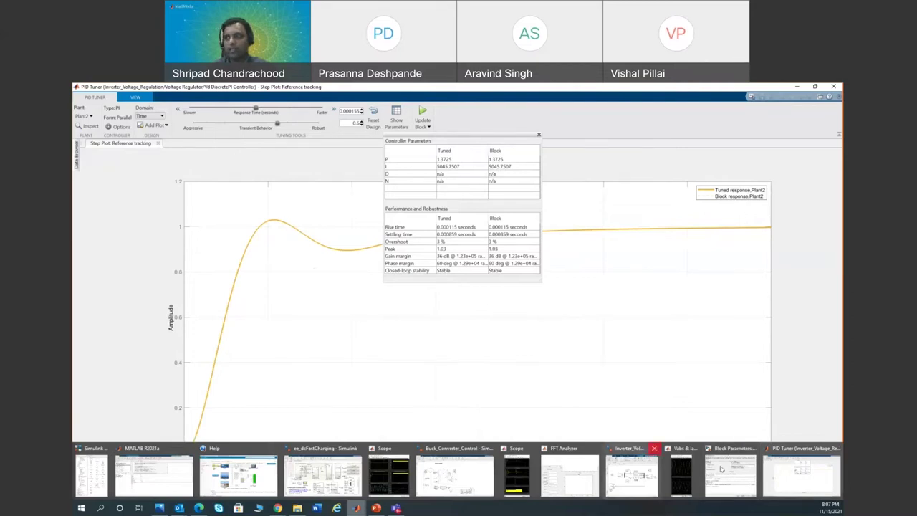
left_click(644, 456)
left_click(284, 230)
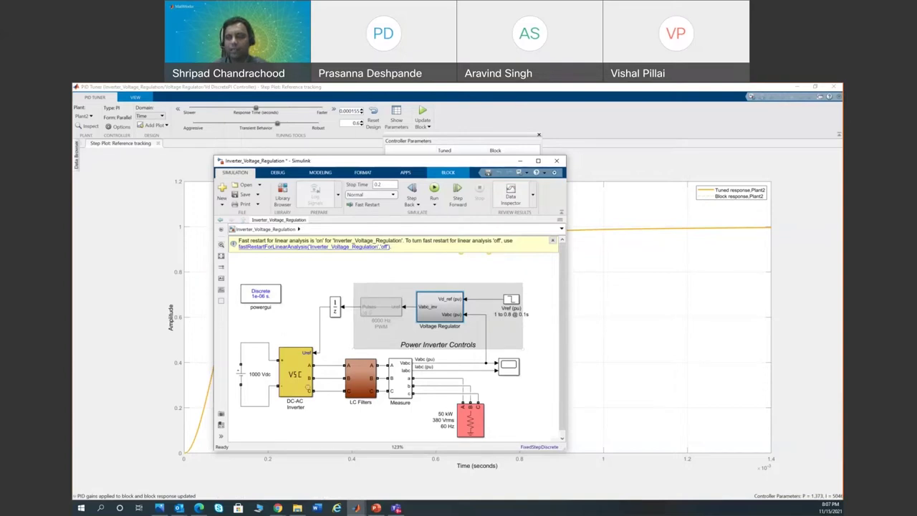
left_click(300, 351)
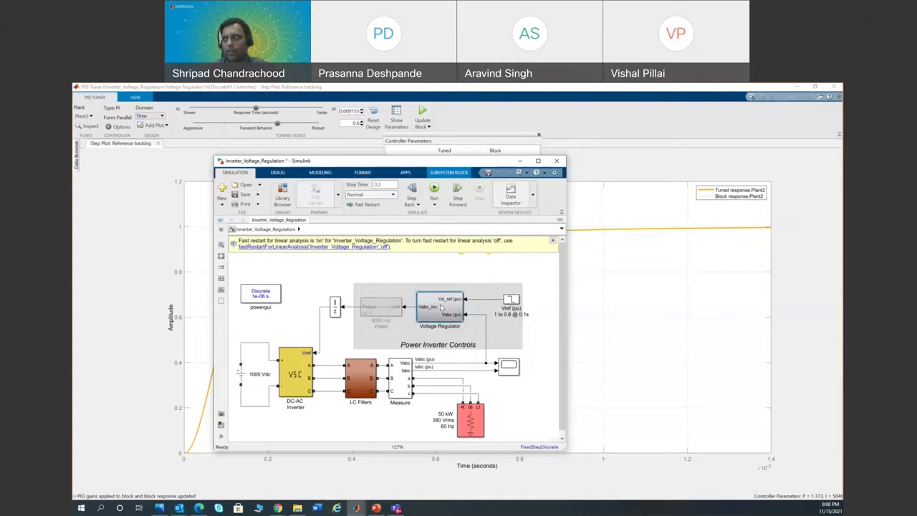
right_click(442, 306)
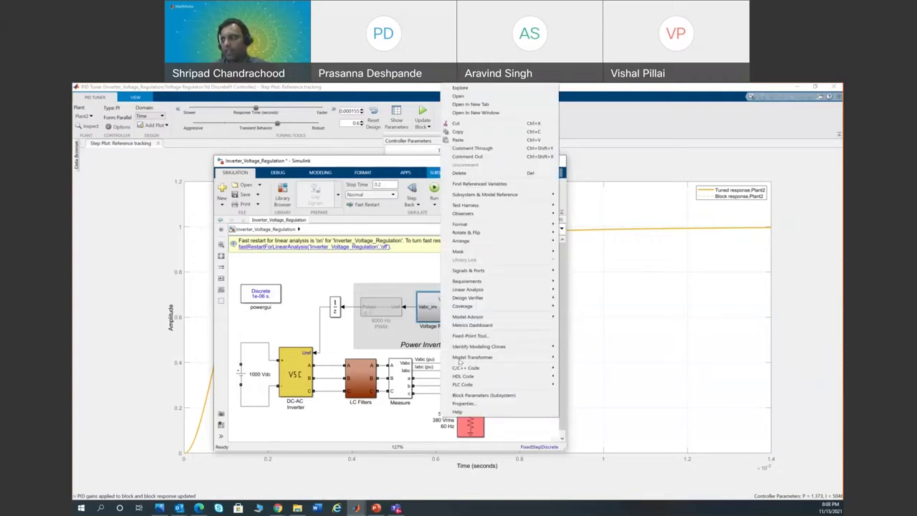
left_click(556, 369)
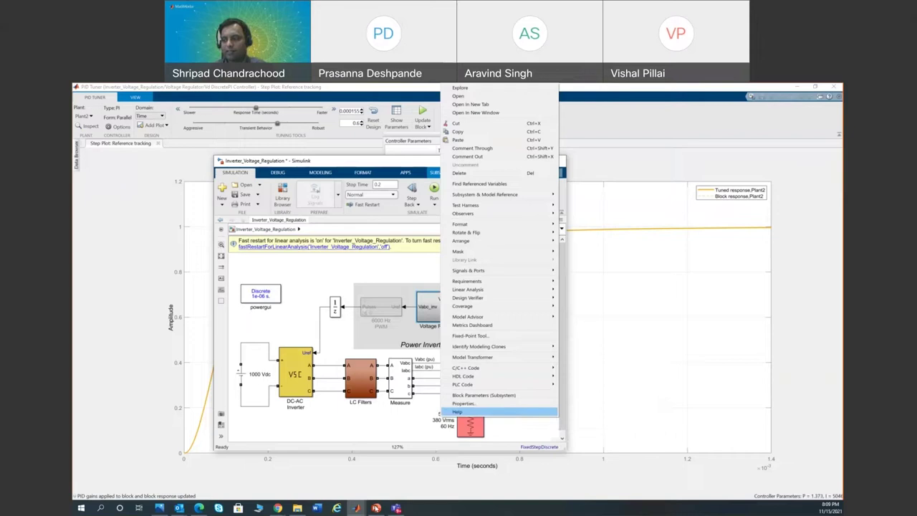
Step: Switch to the PowerPoint presentation and show the photovoltaic solar power slides, ending on slide 79 with the MATLAB & Simulink example
key("alt+Tab")
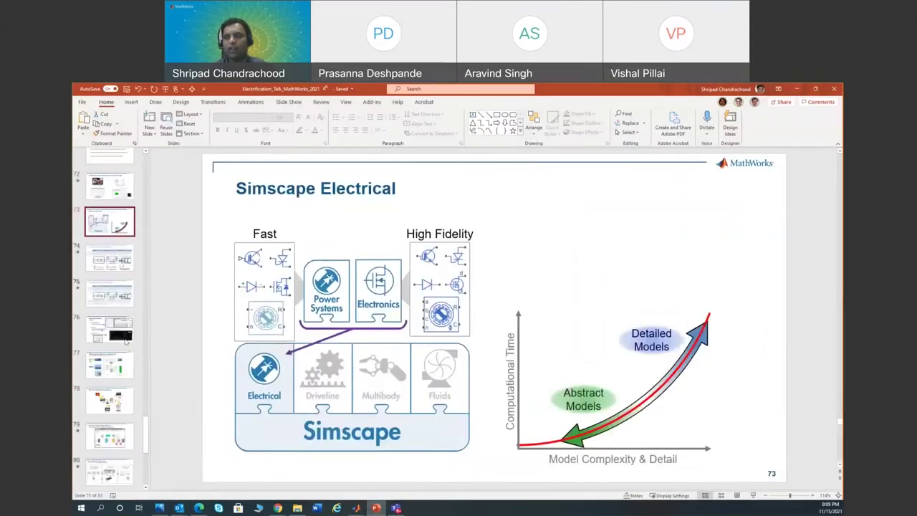
scroll(126, 342, "down", 3)
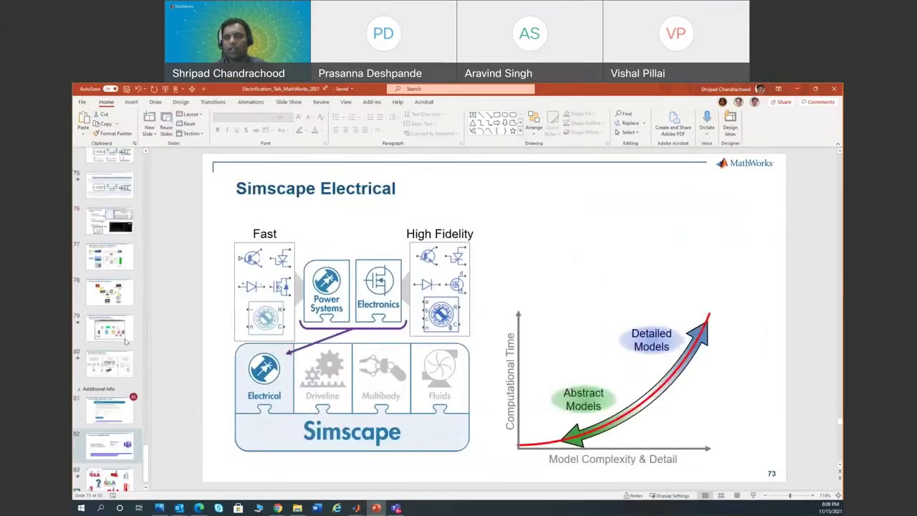
left_click(122, 295)
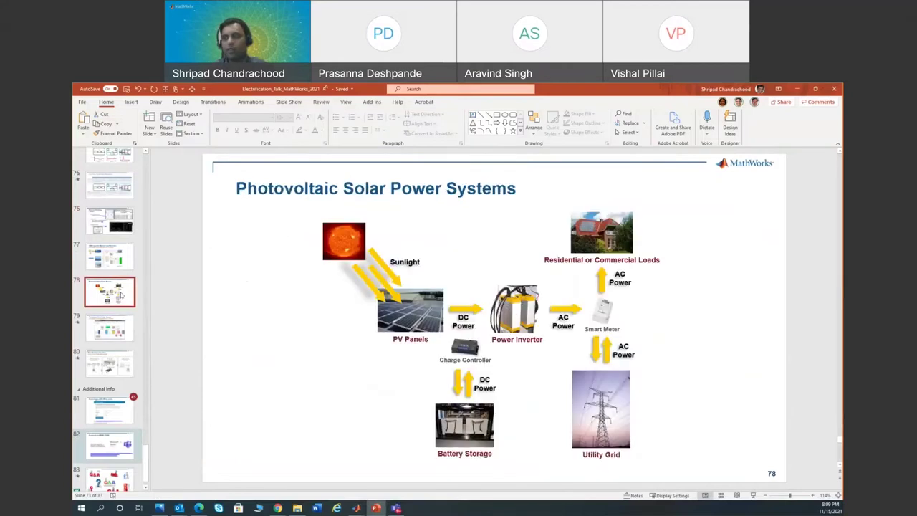
left_click(119, 323)
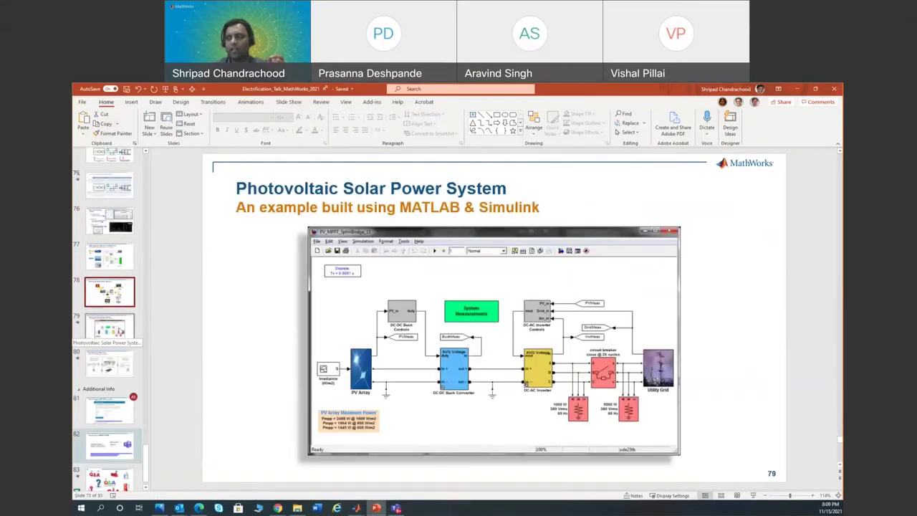
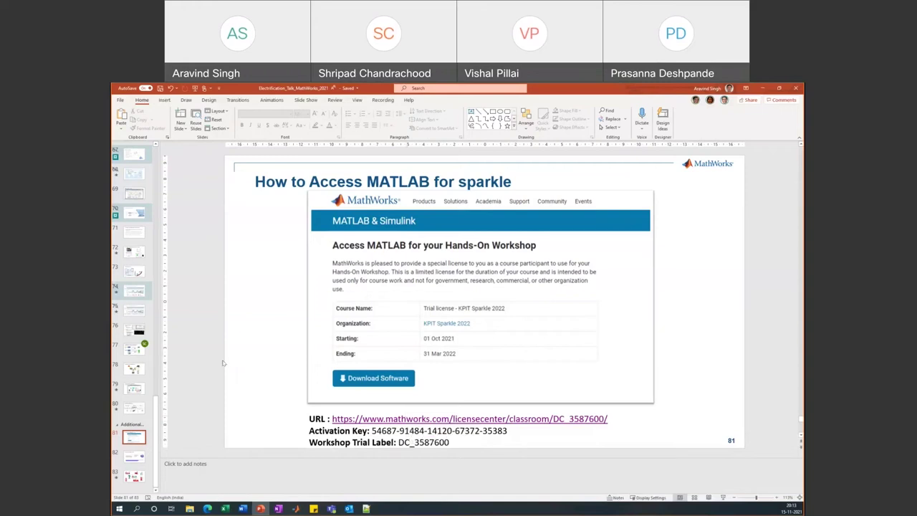
Step: Show the MathWorks trial license page for the hands-on workshop in the browser, followed by the R2021b download page
key("alt+Tab")
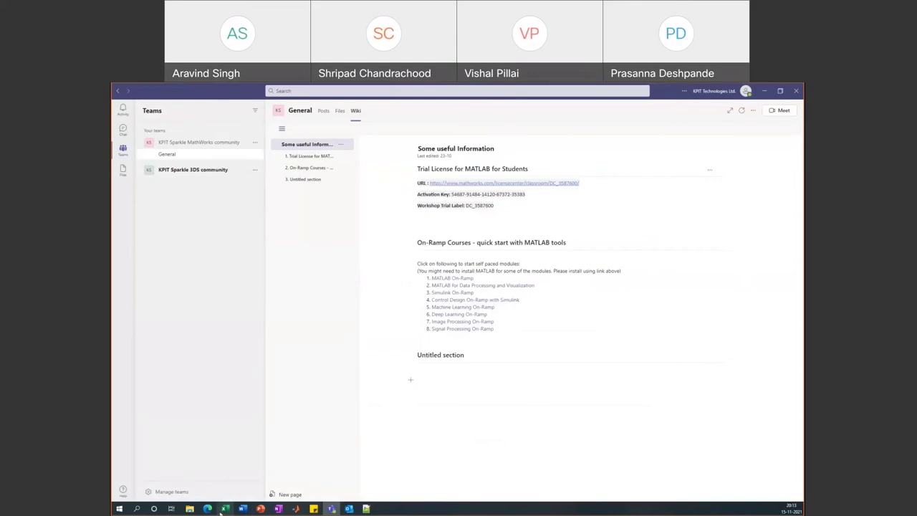
left_click(208, 509)
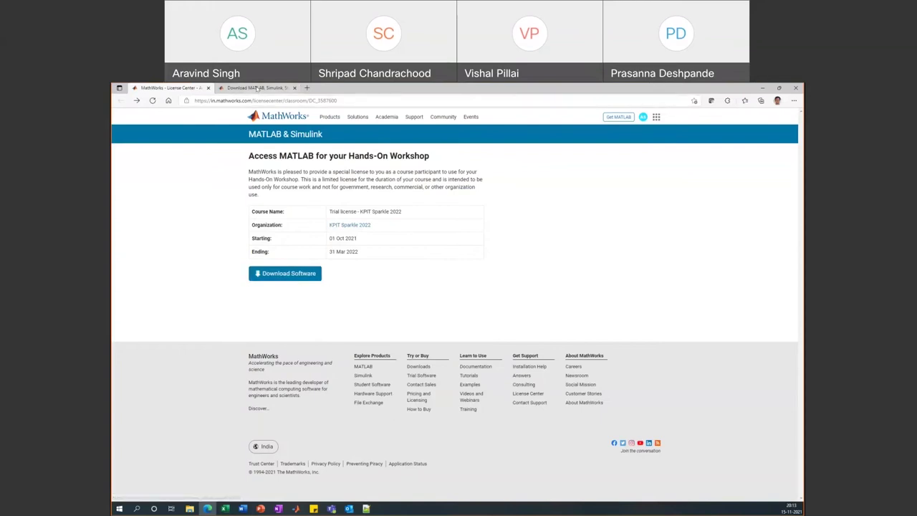
left_click(256, 88)
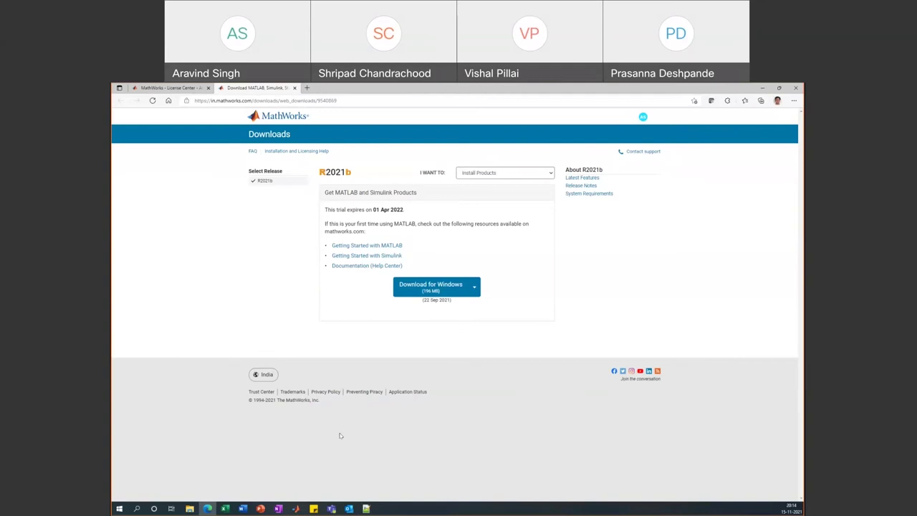
Step: Show the Community for SPARKLE 2022 slide in PowerPoint and highlight the trial license details in the Teams General wiki, returning to the slide
left_click(261, 507)
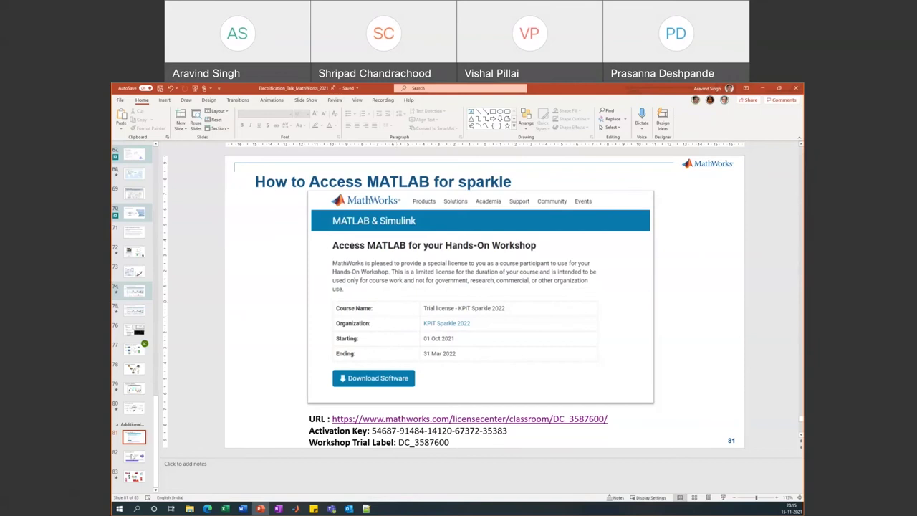
scroll(276, 335, "down", 1)
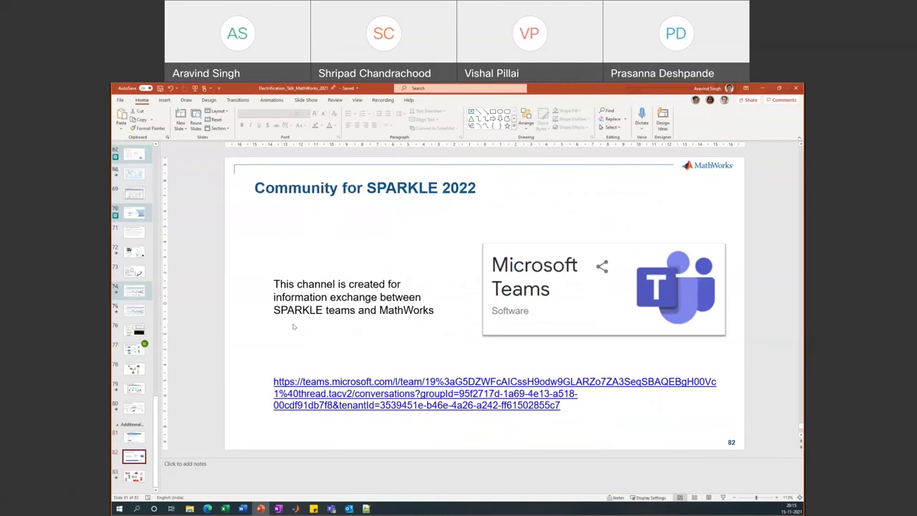
left_click(332, 509)
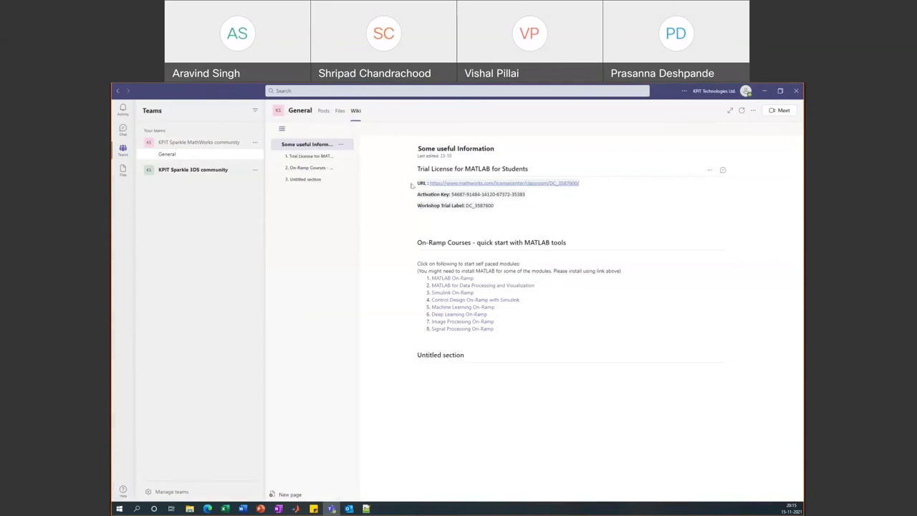
left_click_drag(412, 185, 502, 212)
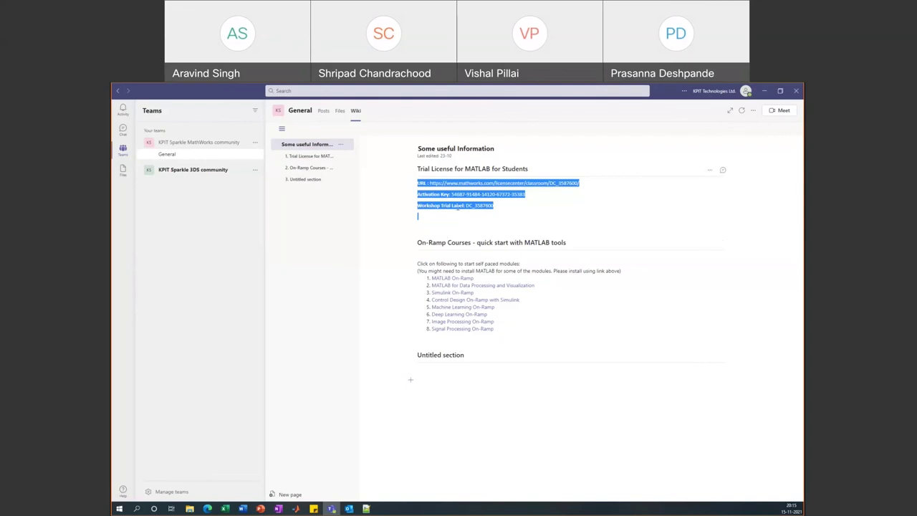
left_click(507, 328)
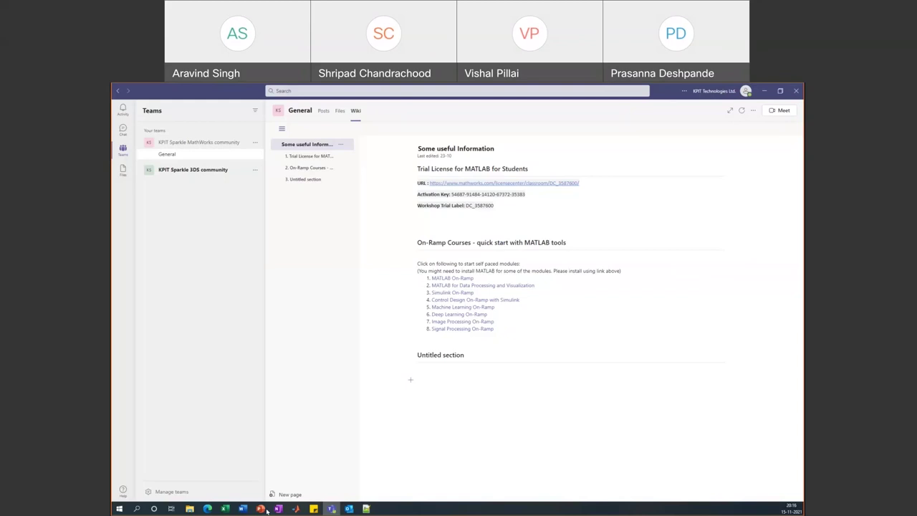
left_click(263, 510)
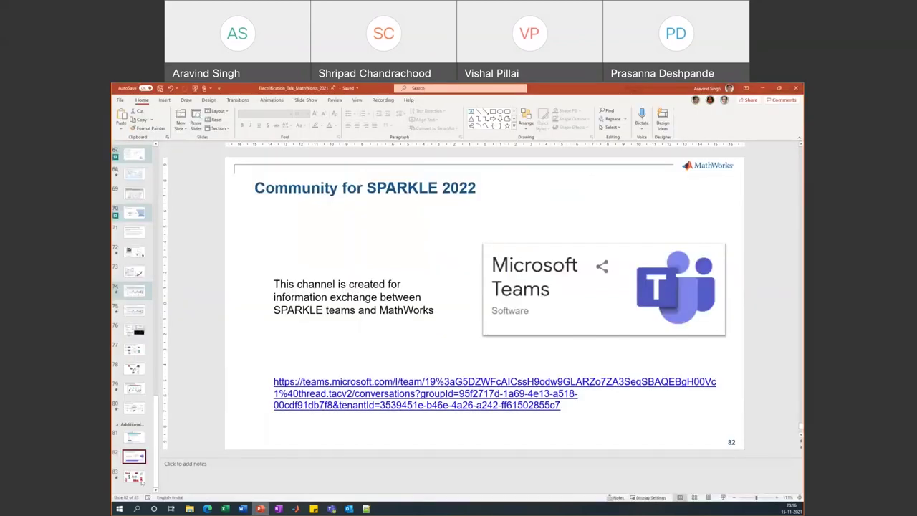